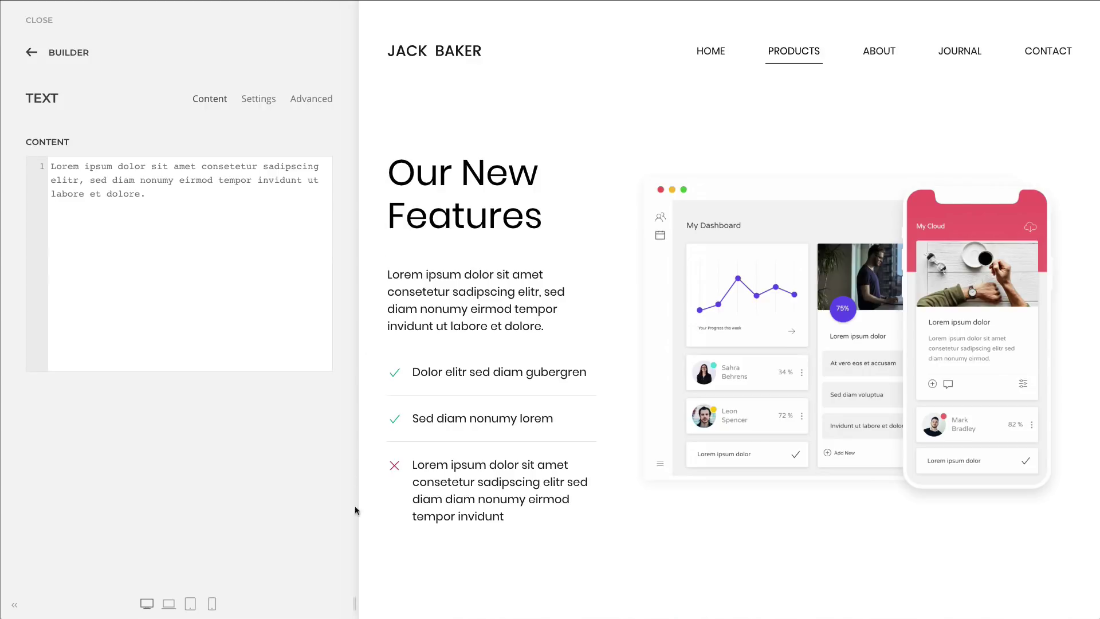
Preview the page at a mobile-style width, then briefly view it full-screen without the editor
mouse_move(353, 602)
left_mouse_down()
mouse_move(665, 600)
mouse_move(334, 604)
left_mouse_up()
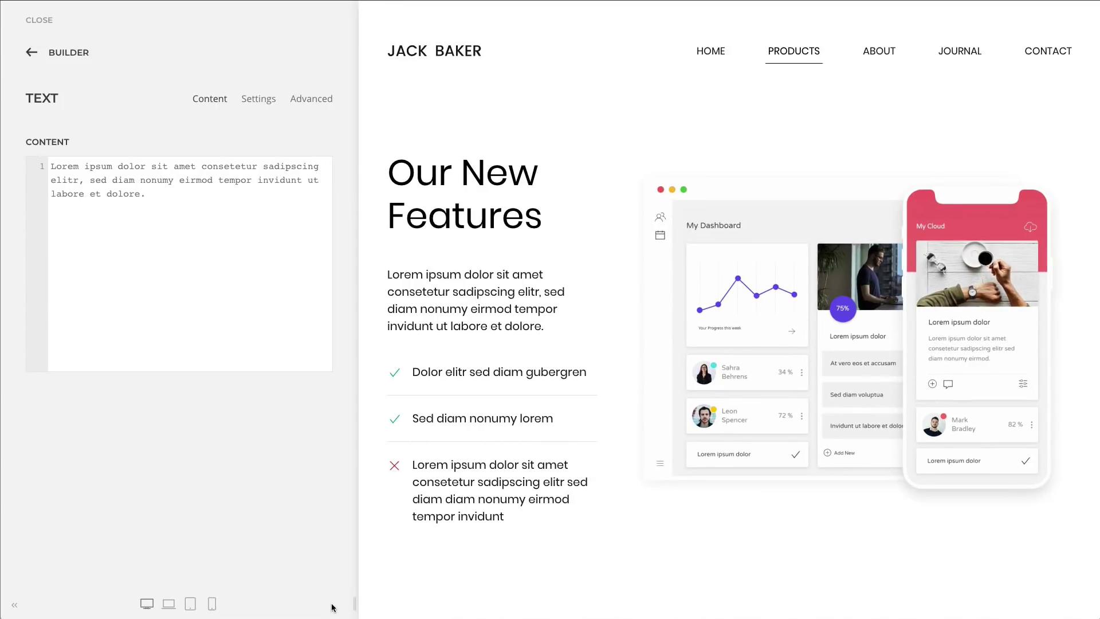
left_click(14, 605)
left_click(14, 606)
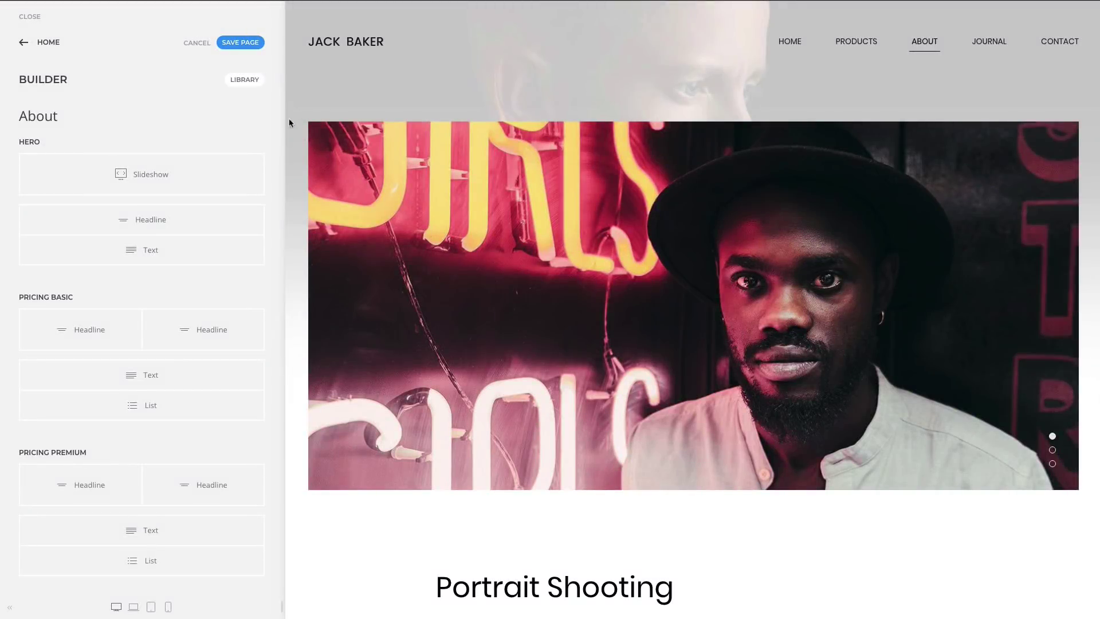
Review the About hero Slideshow's height, animation and navigation settings
scroll(274, 131, "down", 15)
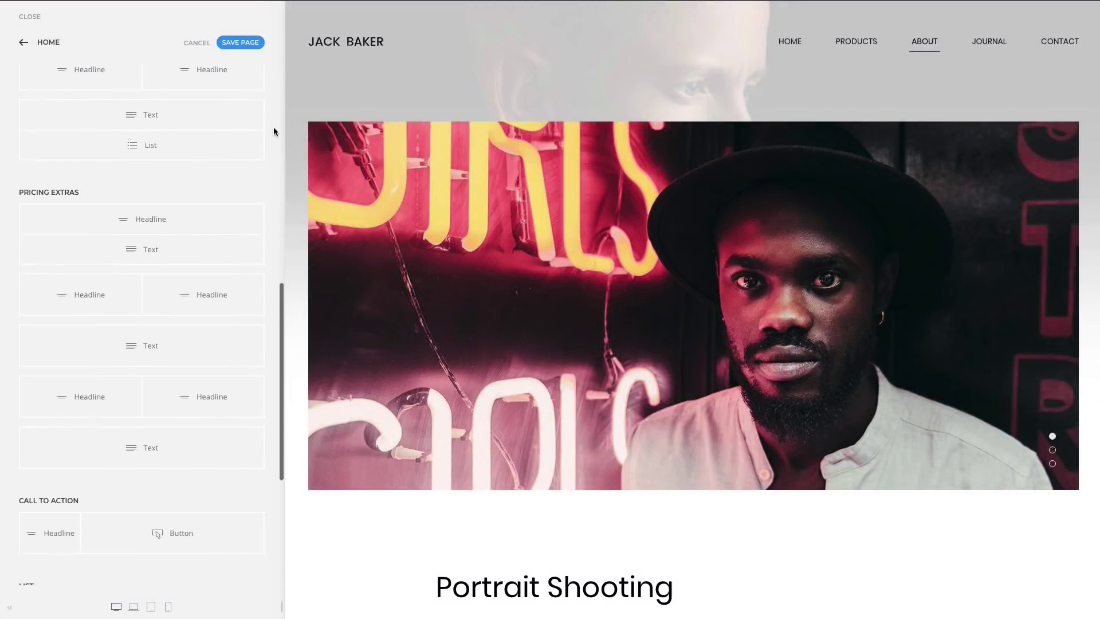
scroll(273, 131, "down", 2)
scroll(273, 131, "up", 10)
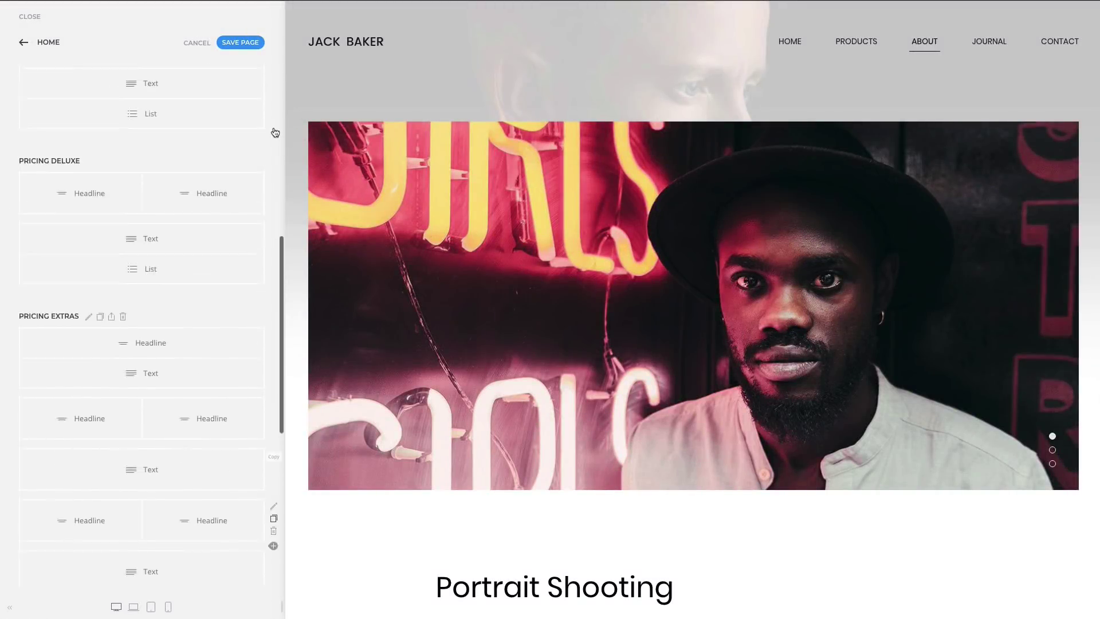
scroll(275, 132, "up", 6)
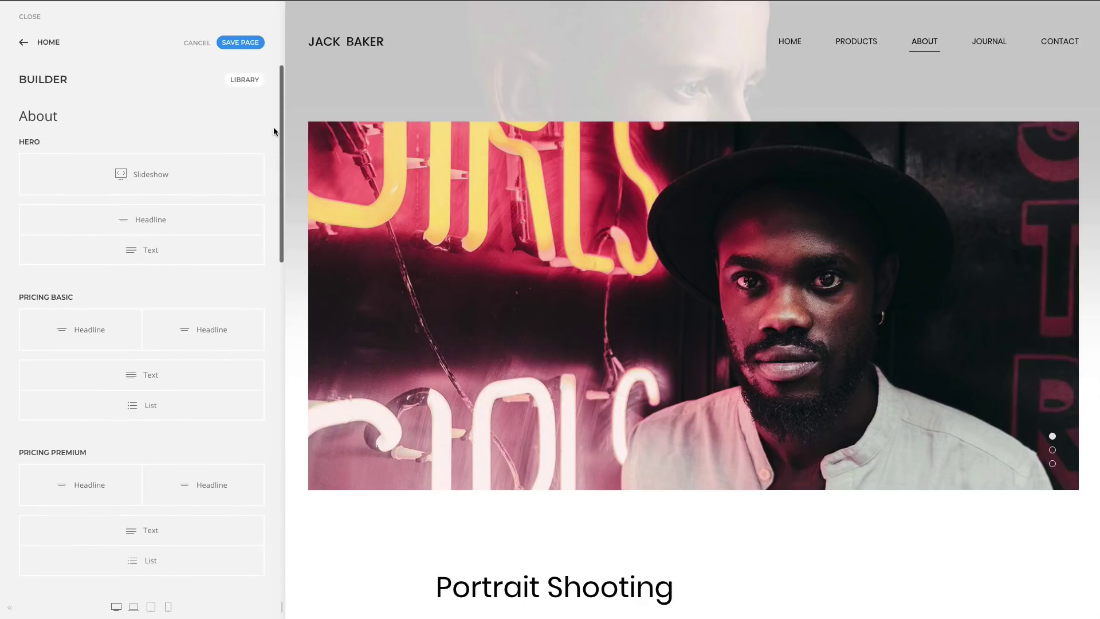
left_click(223, 170)
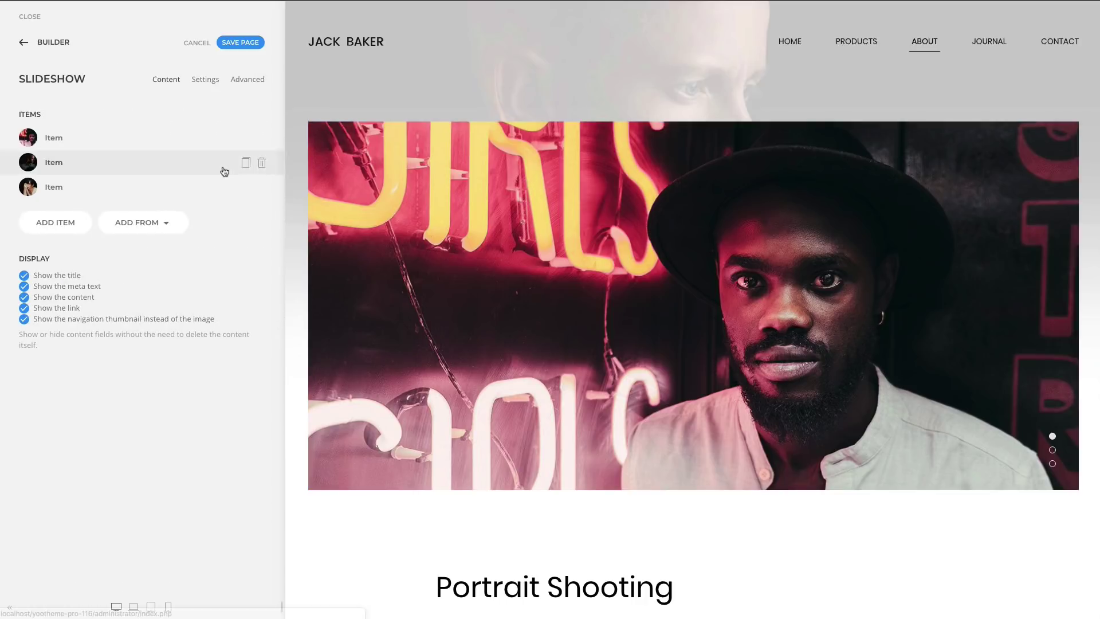
left_click(205, 79)
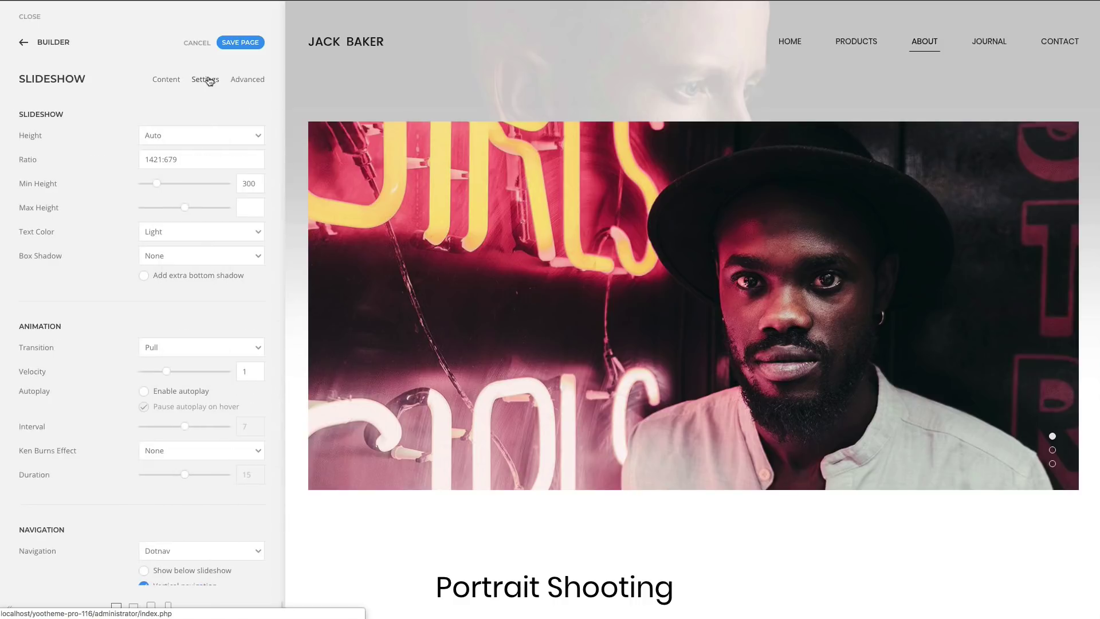
scroll(264, 109, "down", 5)
scroll(269, 111, "up", 4)
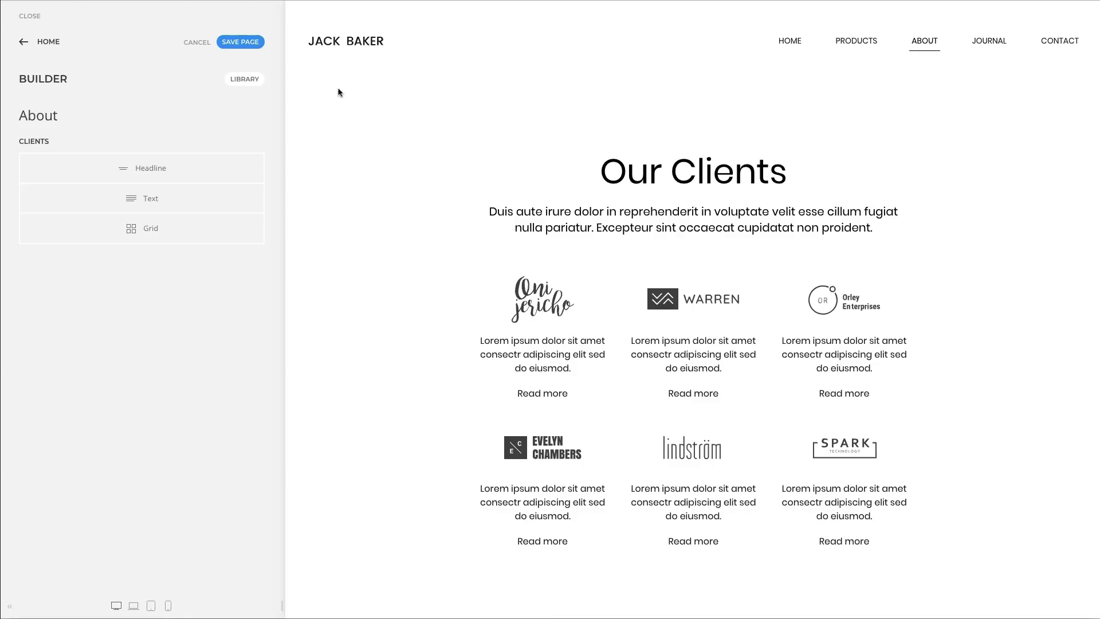
Choose the About layout from the library's Pro Layouts for this page
left_click(246, 82)
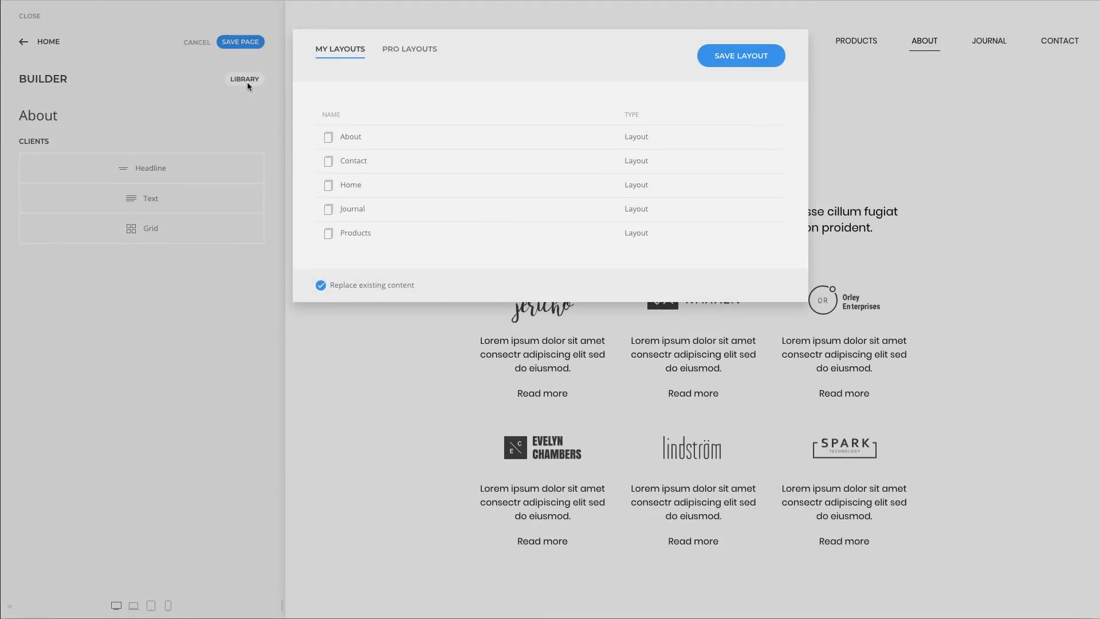
left_click(415, 56)
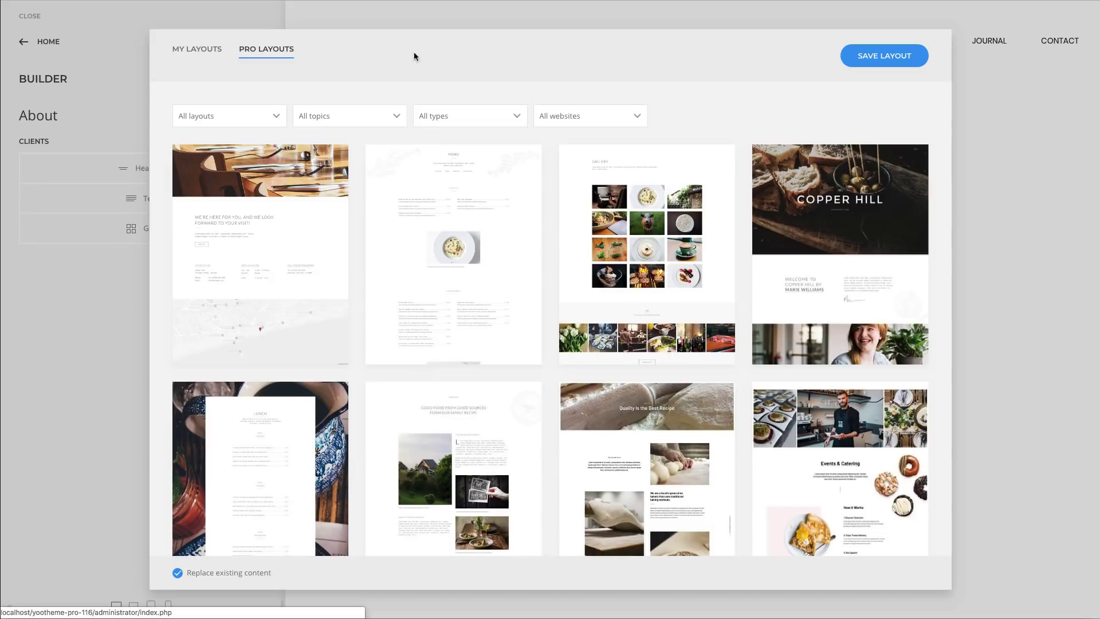
left_click(404, 429)
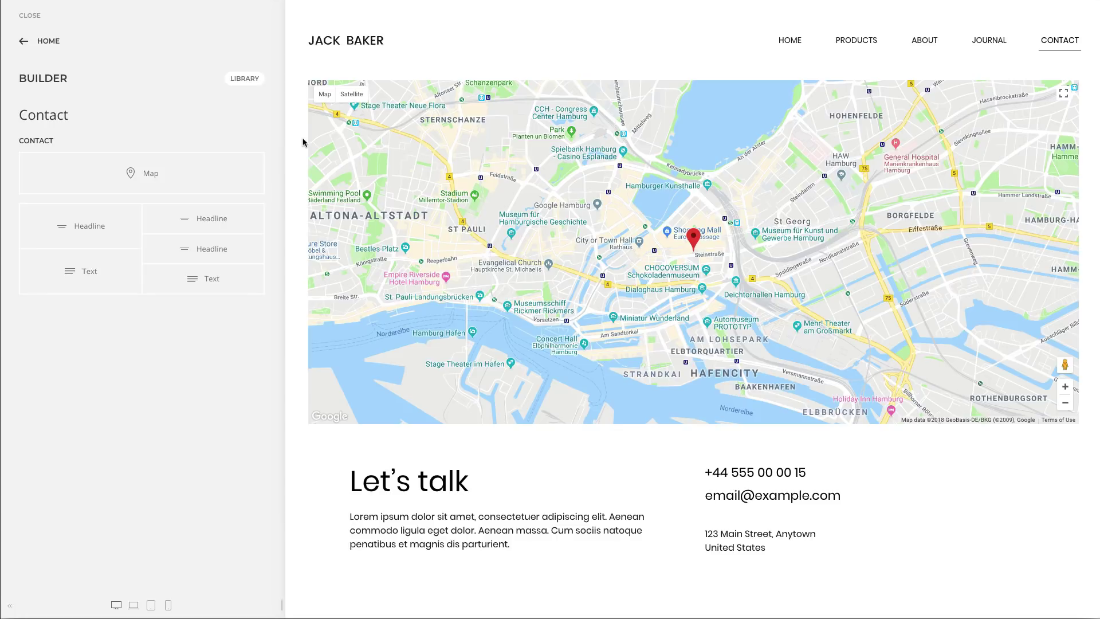
Move the phone Headline below the e-mail, dismiss the update notice, and save the Contact page
left_click_drag(225, 216, 224, 251)
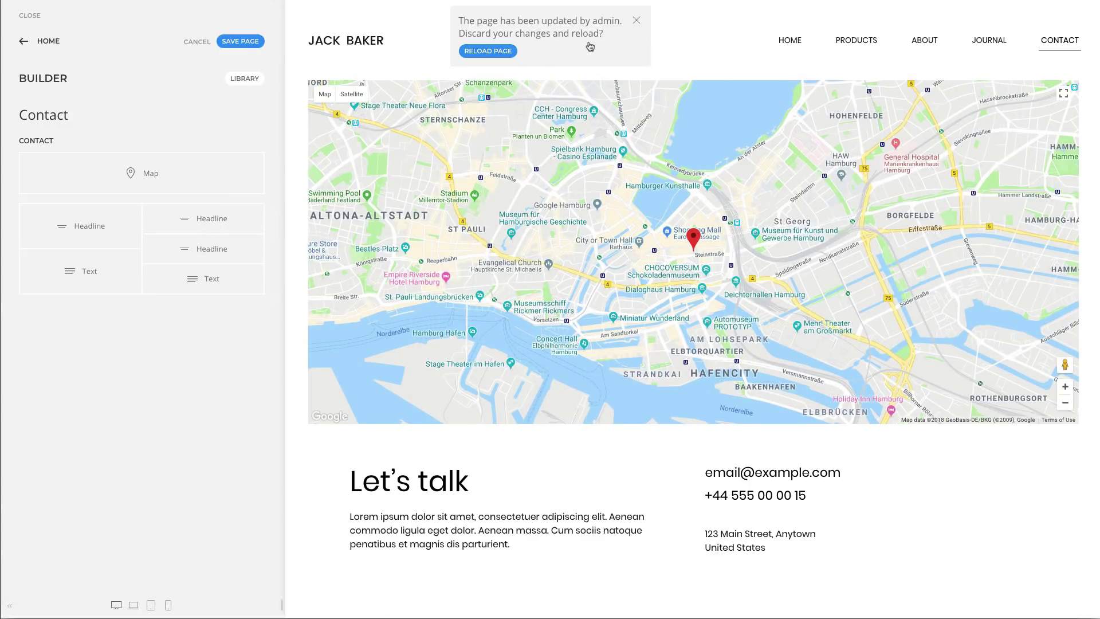
mouse_move(630, 26)
left_click(631, 24)
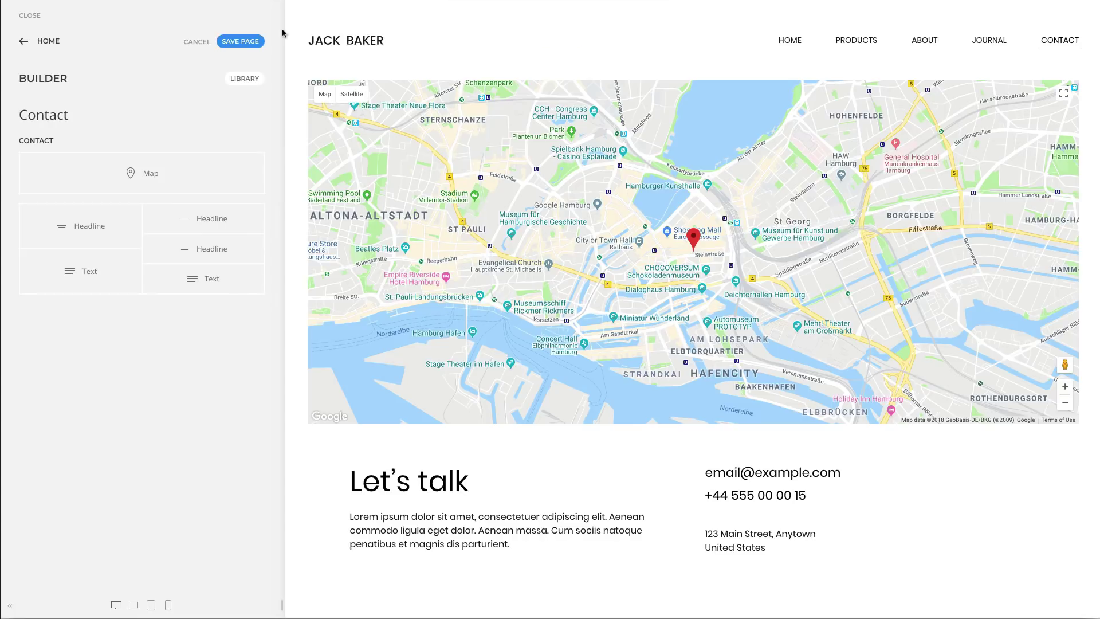
left_click(238, 40)
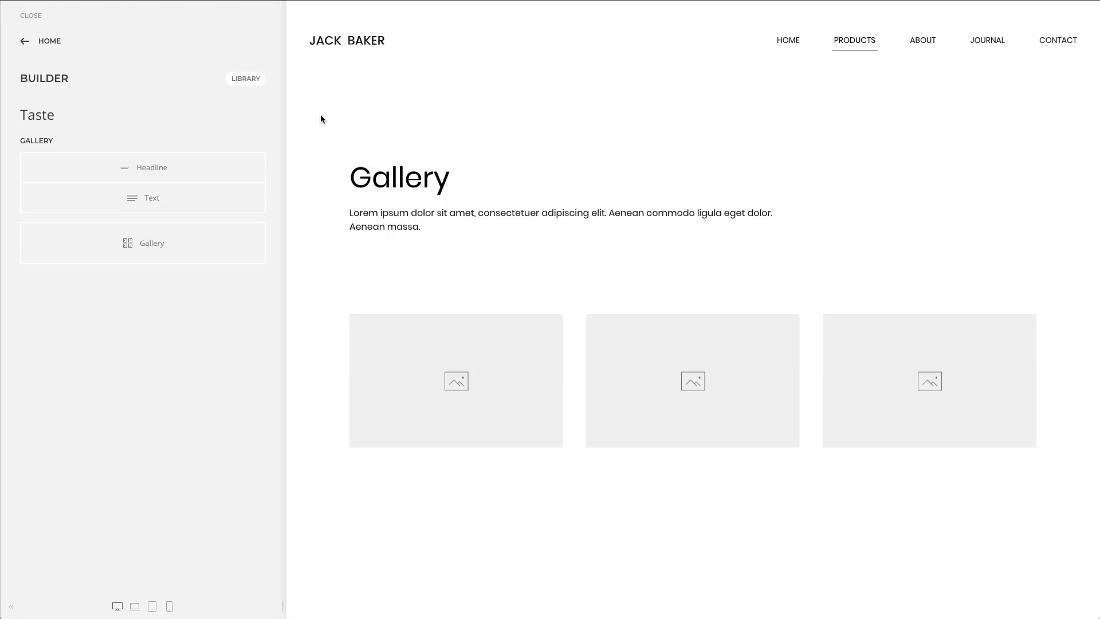
Add all twelve gallery images to the Taste page's Gallery element via the Media Manager
left_click(205, 247)
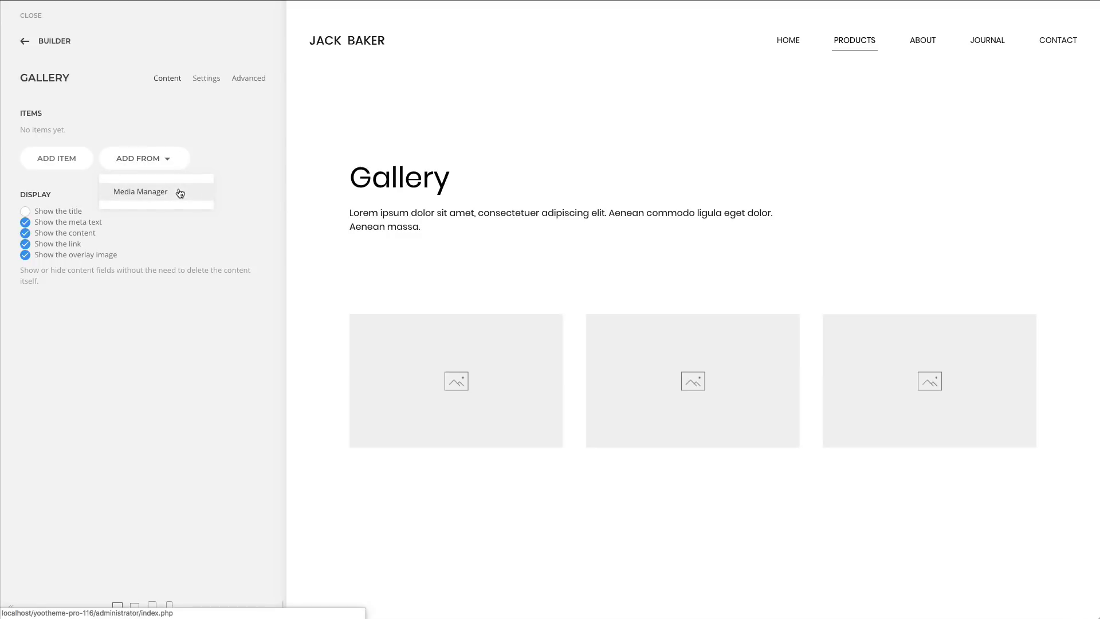
left_click(177, 190)
left_click(186, 196)
left_click(185, 227)
left_click(183, 254)
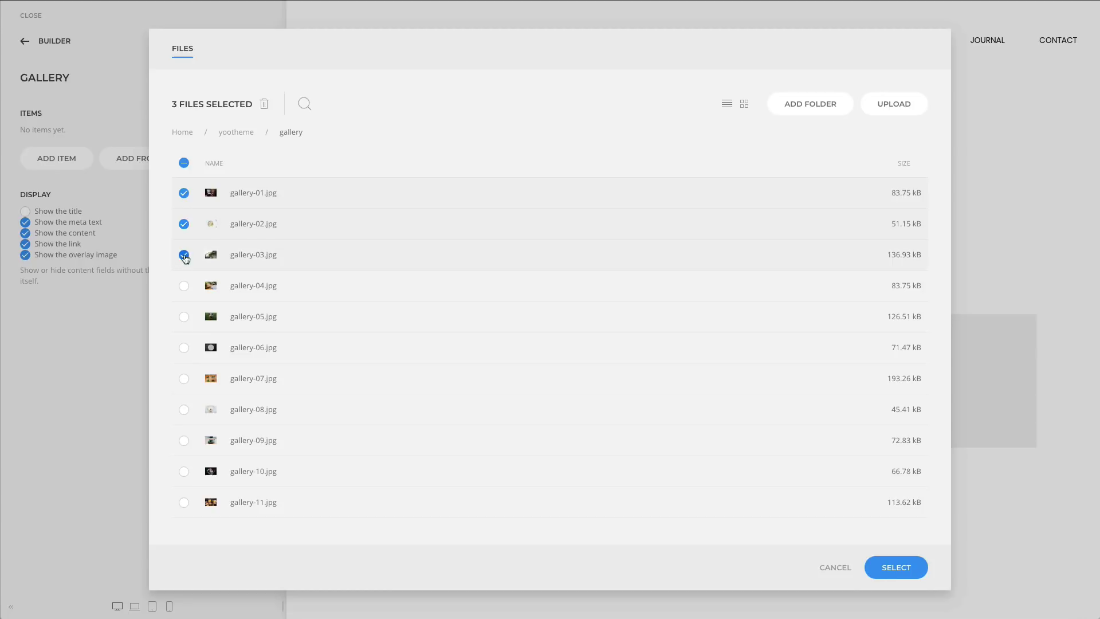
left_click(183, 165)
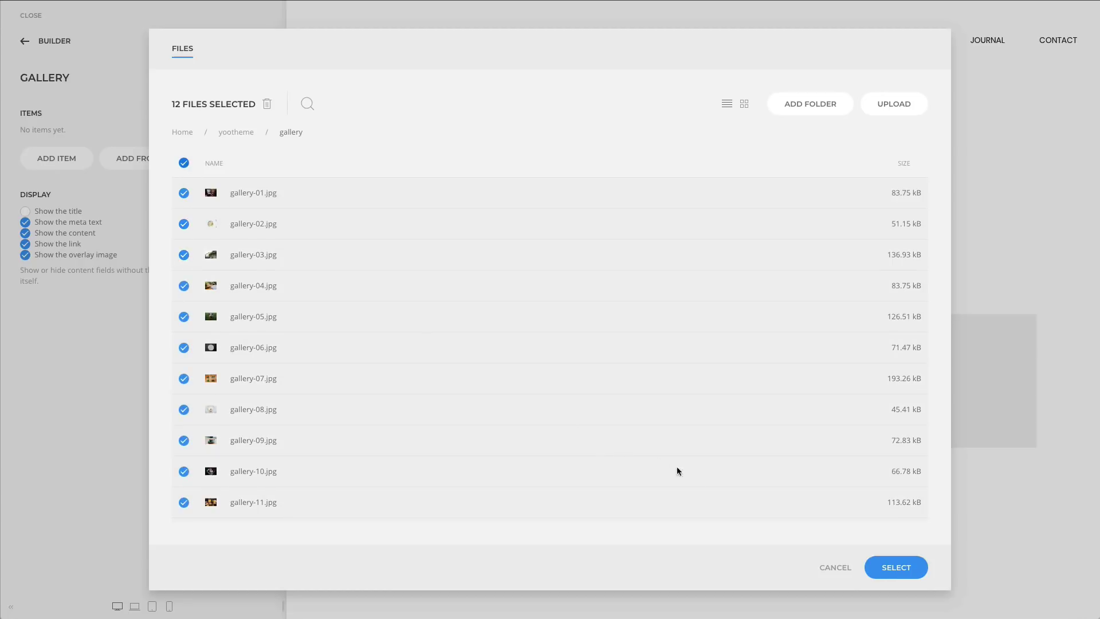
left_click(897, 567)
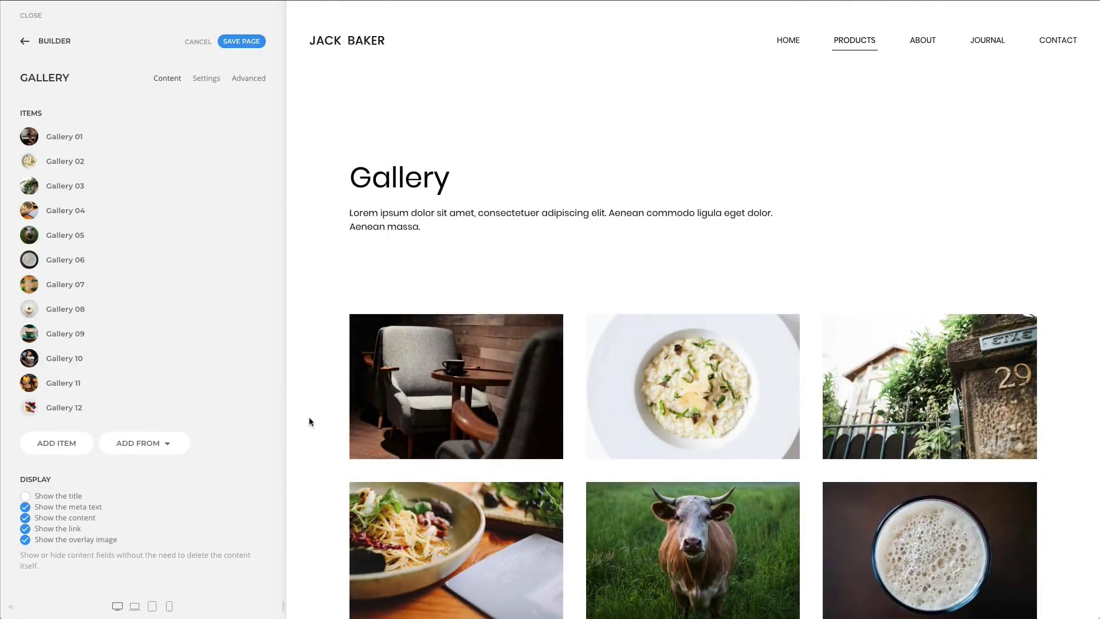
scroll(308, 418, "down", 3)
scroll(308, 422, "down", 4)
scroll(309, 422, "up", 7)
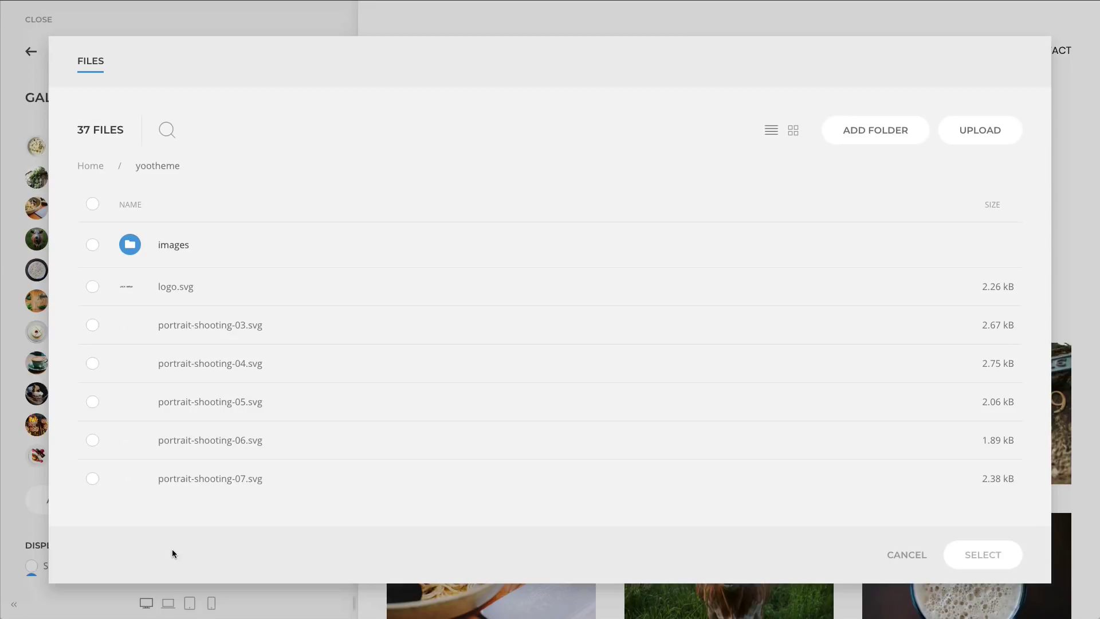
Rename the media library's images folder to 'gallery'
left_click(92, 244)
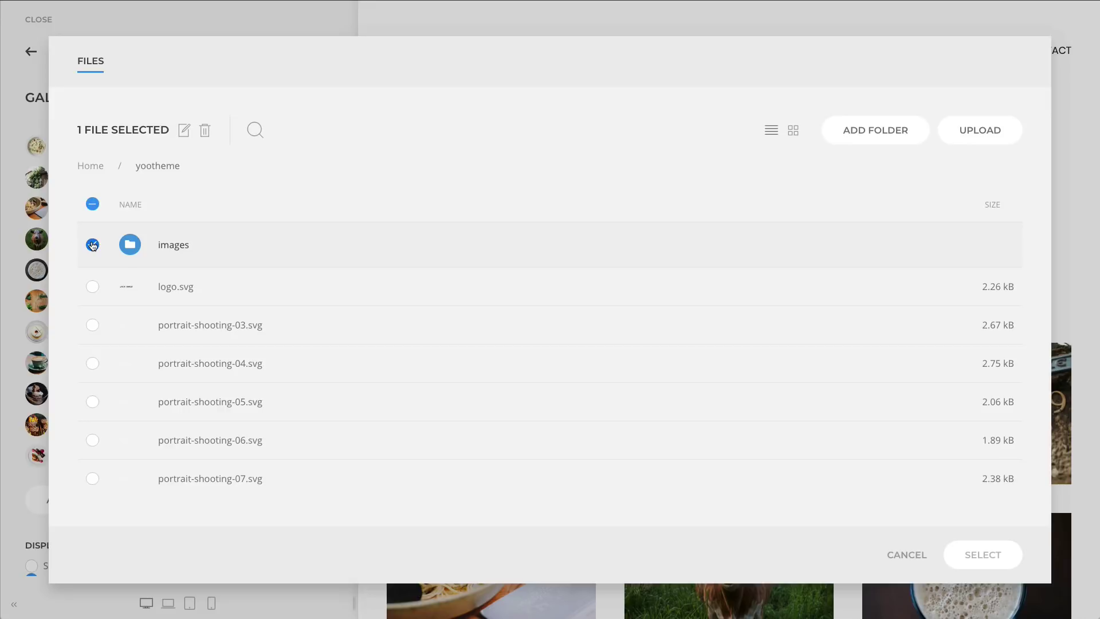
left_click(184, 134)
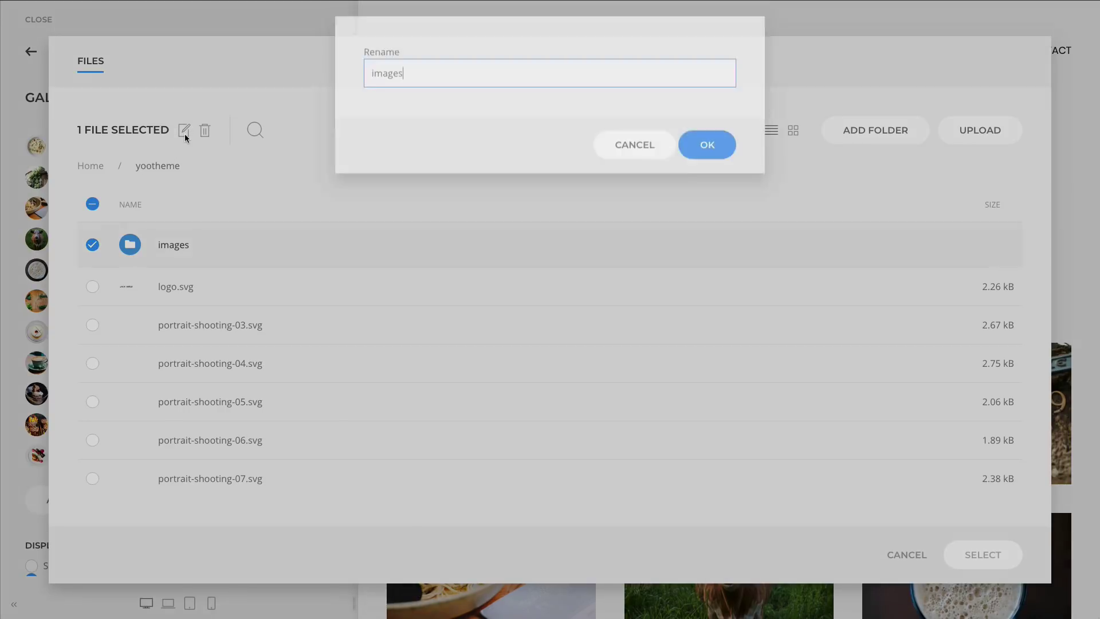
type("gallery")
left_click(727, 172)
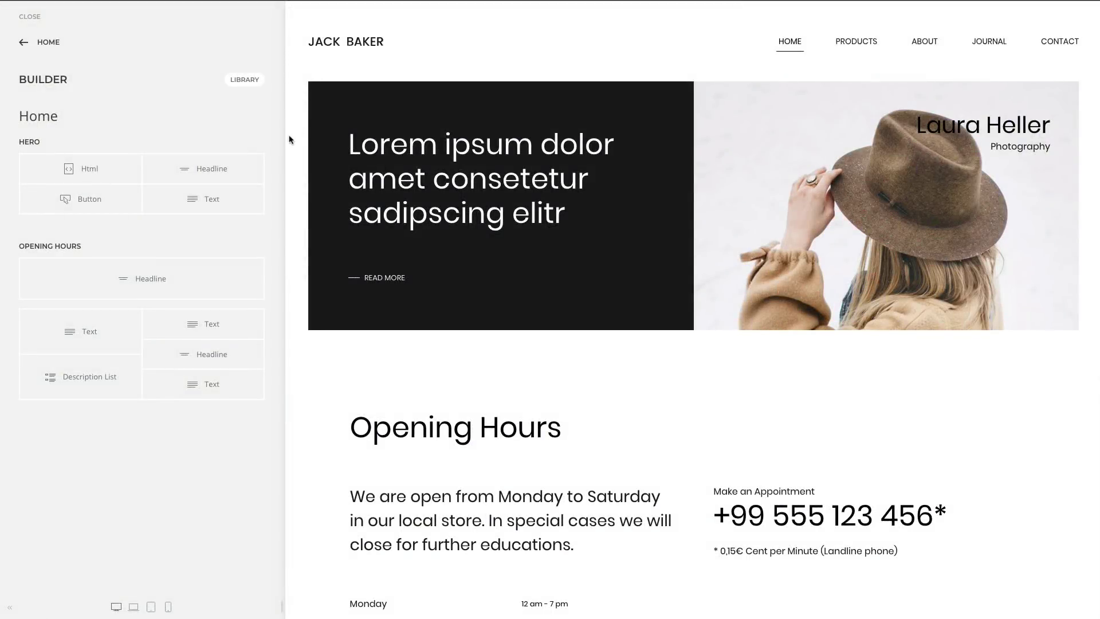
Set the Home Hero row height to Viewport (Minus 20%)
left_click(274, 158)
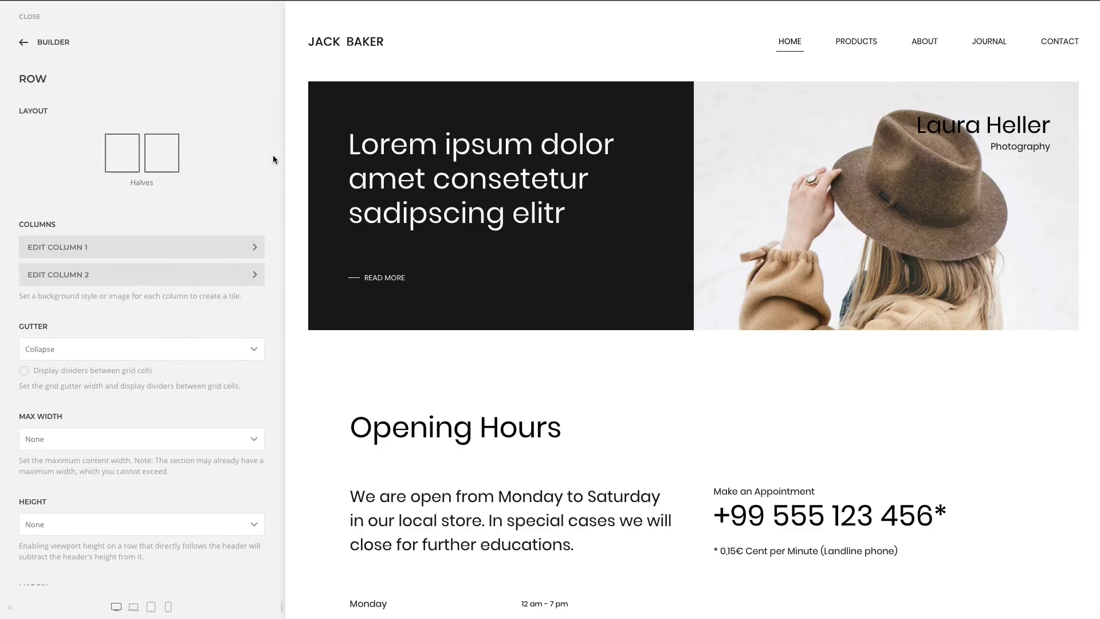
scroll(273, 156, "down", 3)
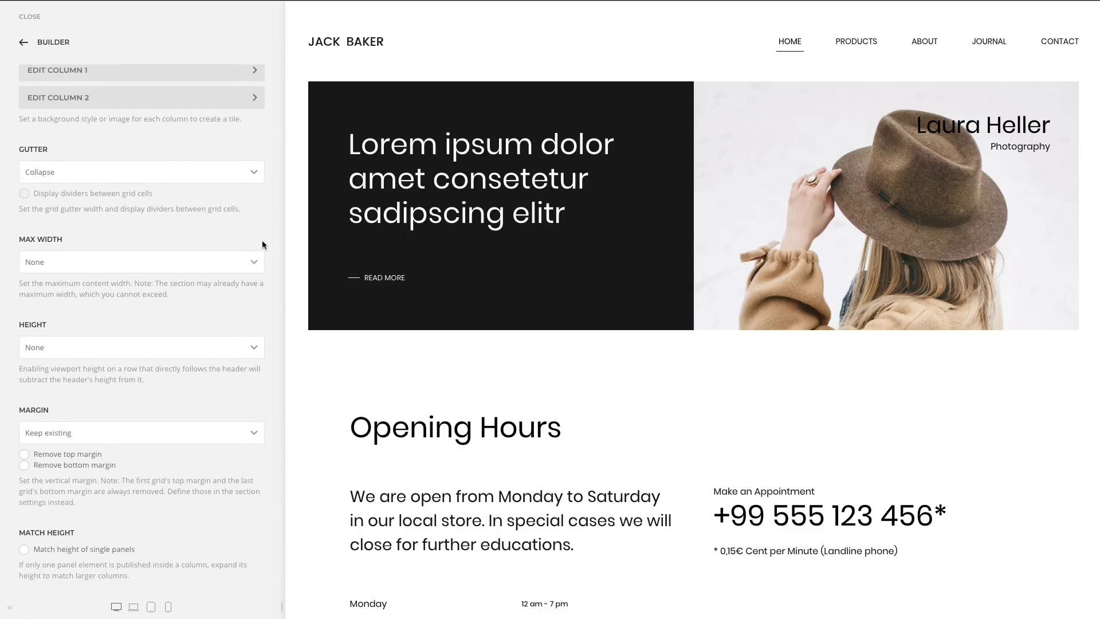
left_click(254, 349)
left_click(247, 367)
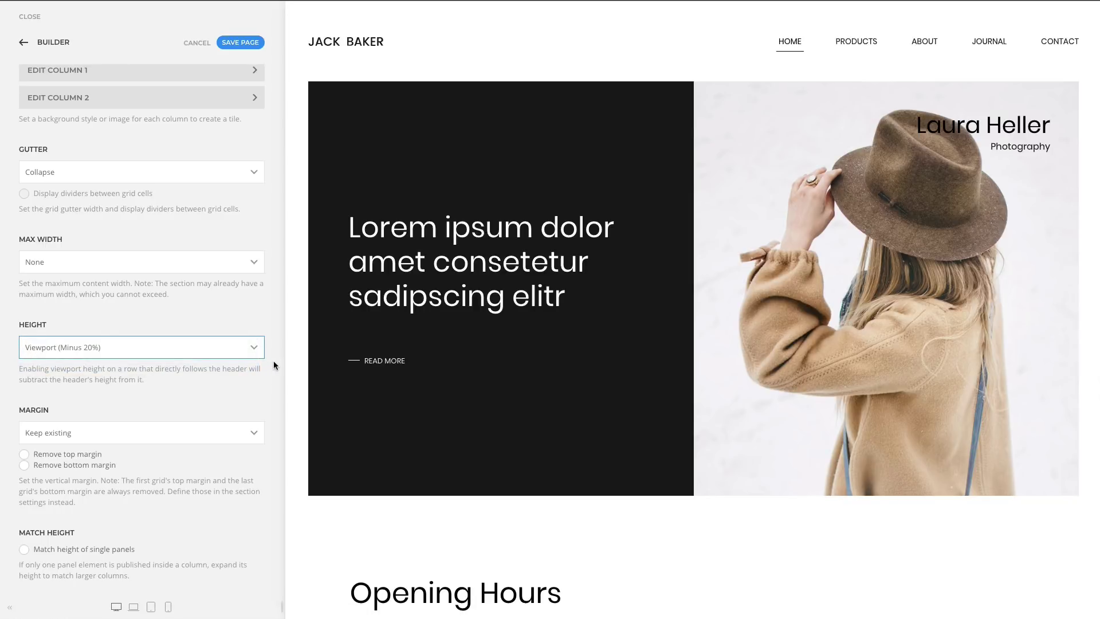
scroll(273, 359, "up", 3)
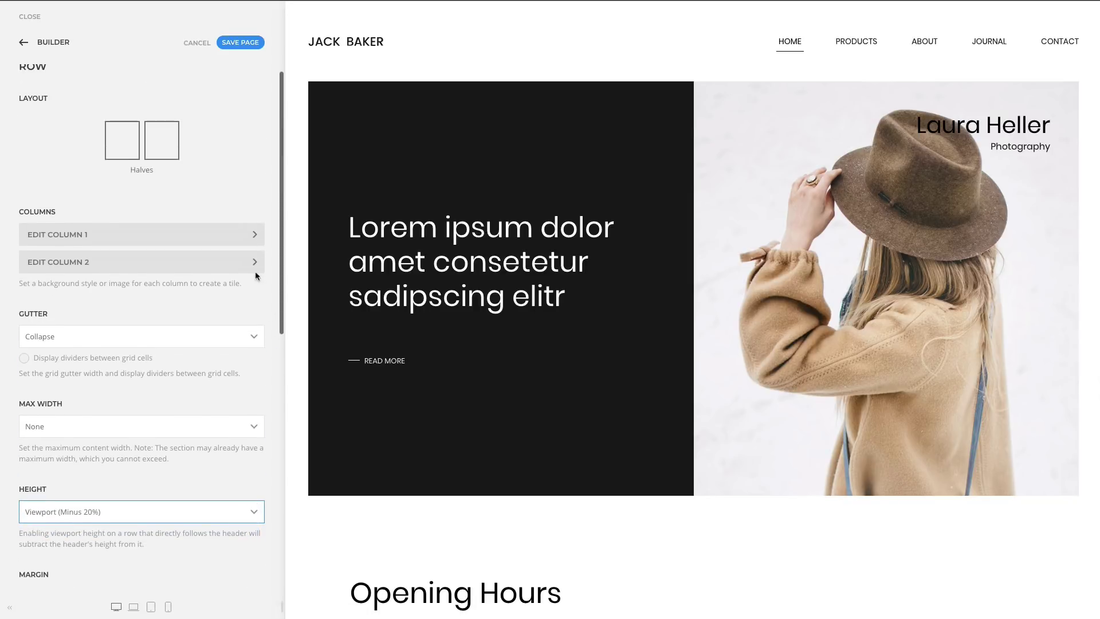
Set the photo column's vertical alignment to Bottom
left_click(255, 263)
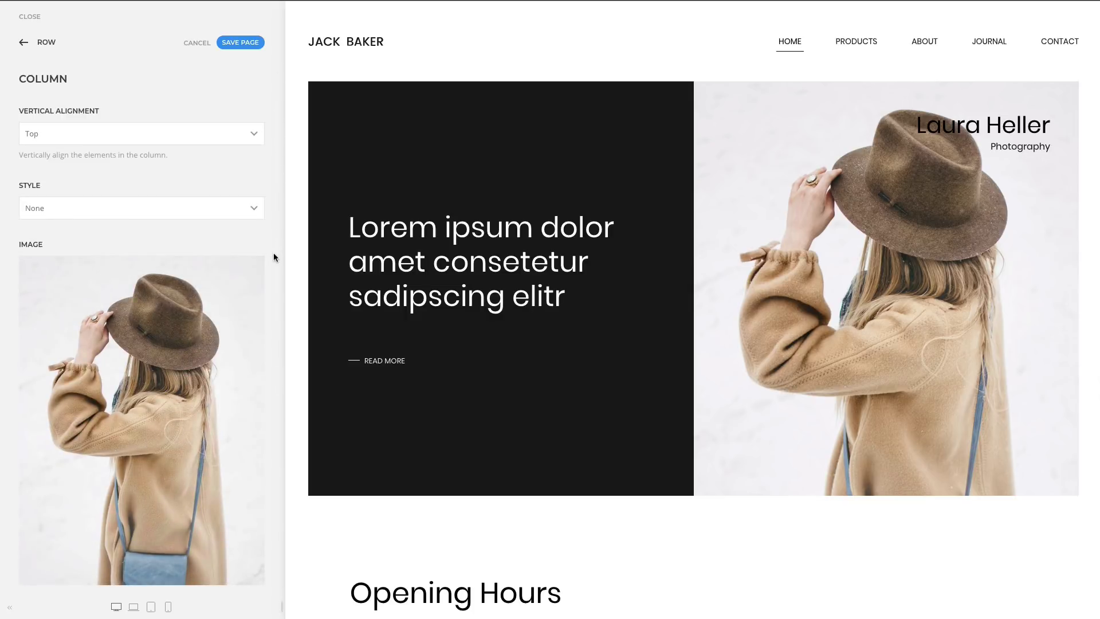
left_click(262, 135)
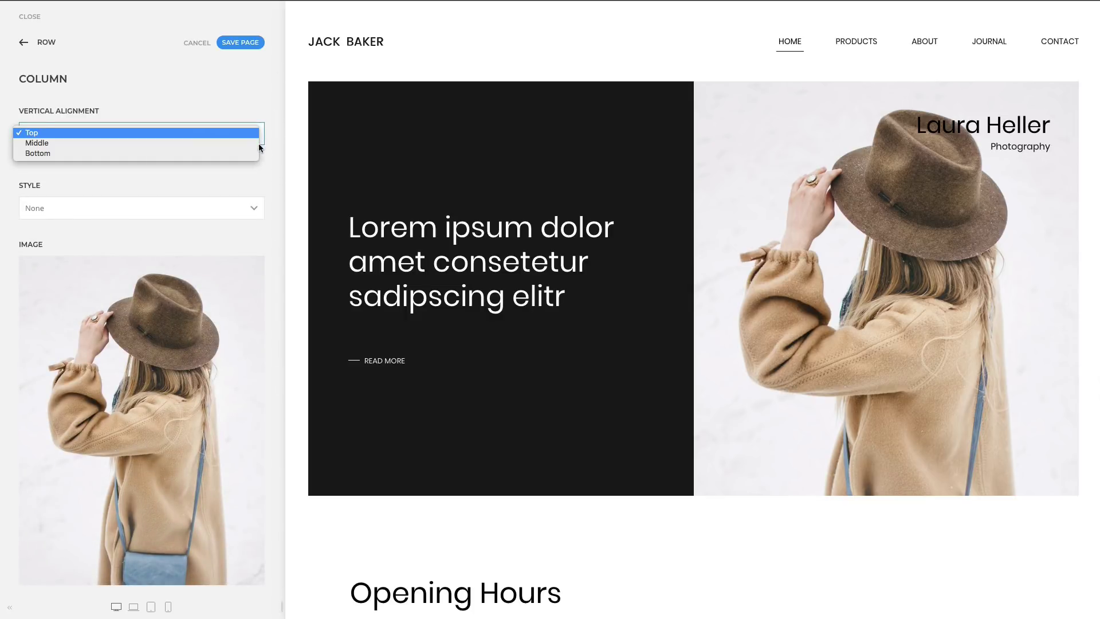
key("Escape")
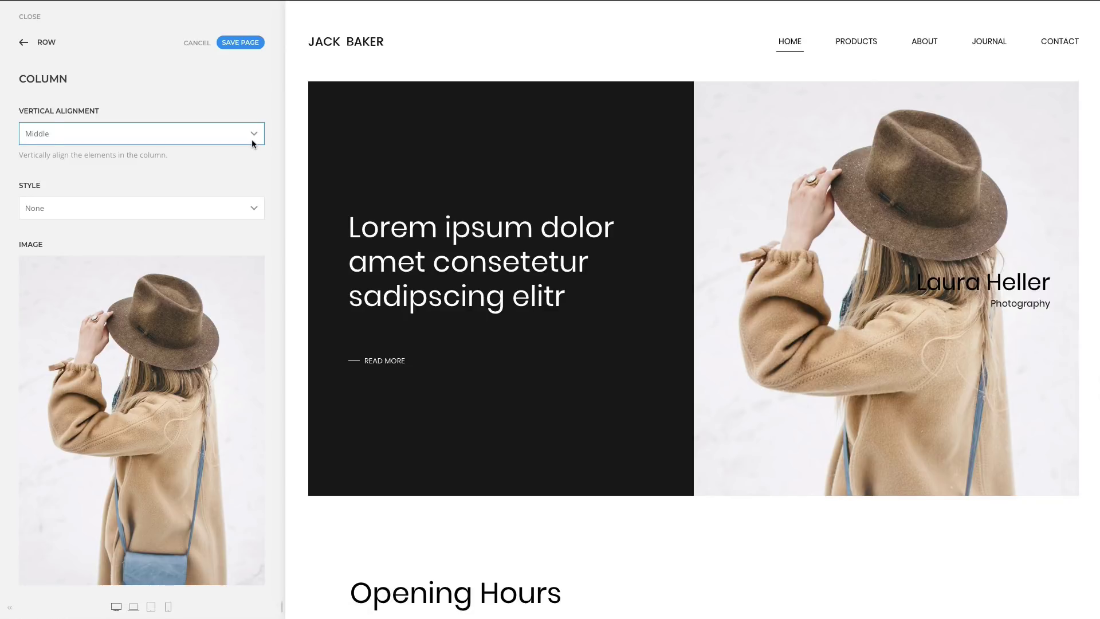
left_click(252, 141)
left_click(253, 143)
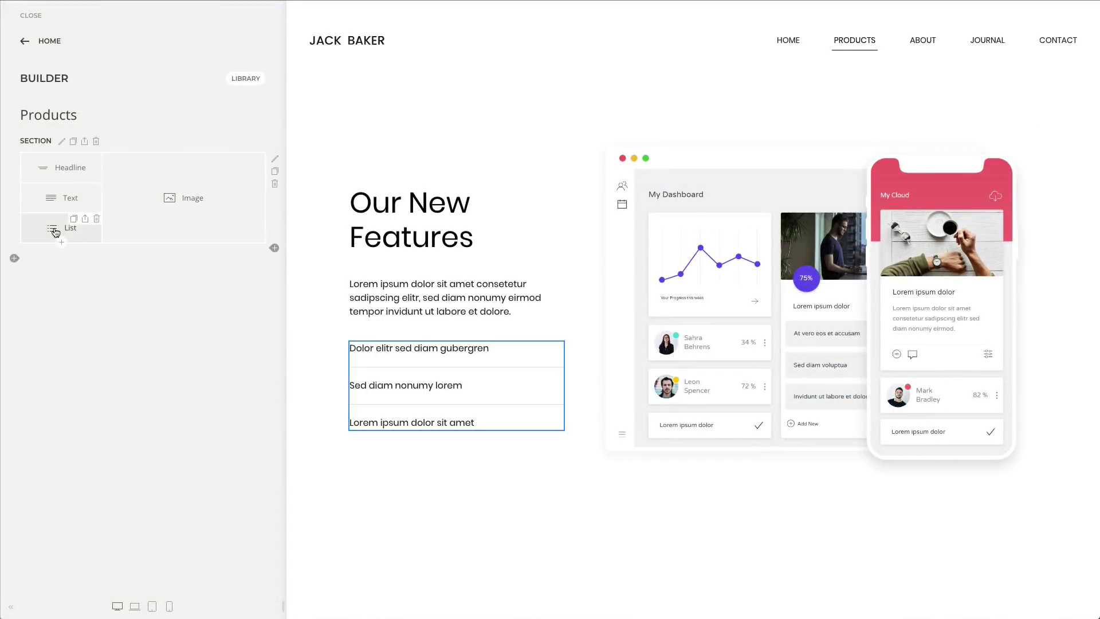
Give the list items a check icon in the Success colour
left_click(54, 232)
left_click(216, 83)
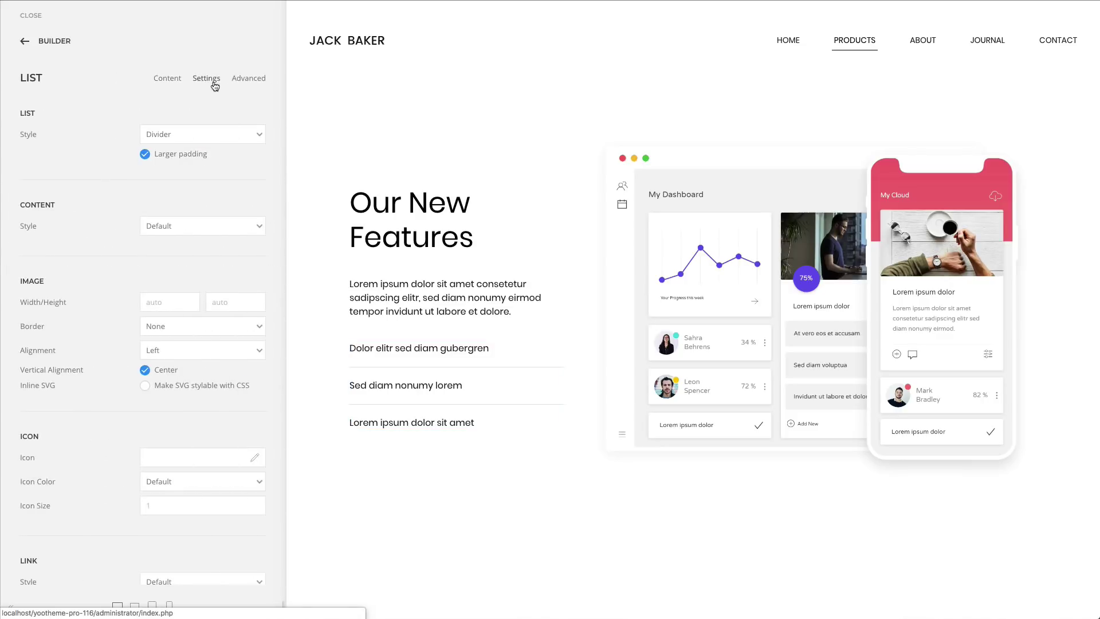
left_click(254, 461)
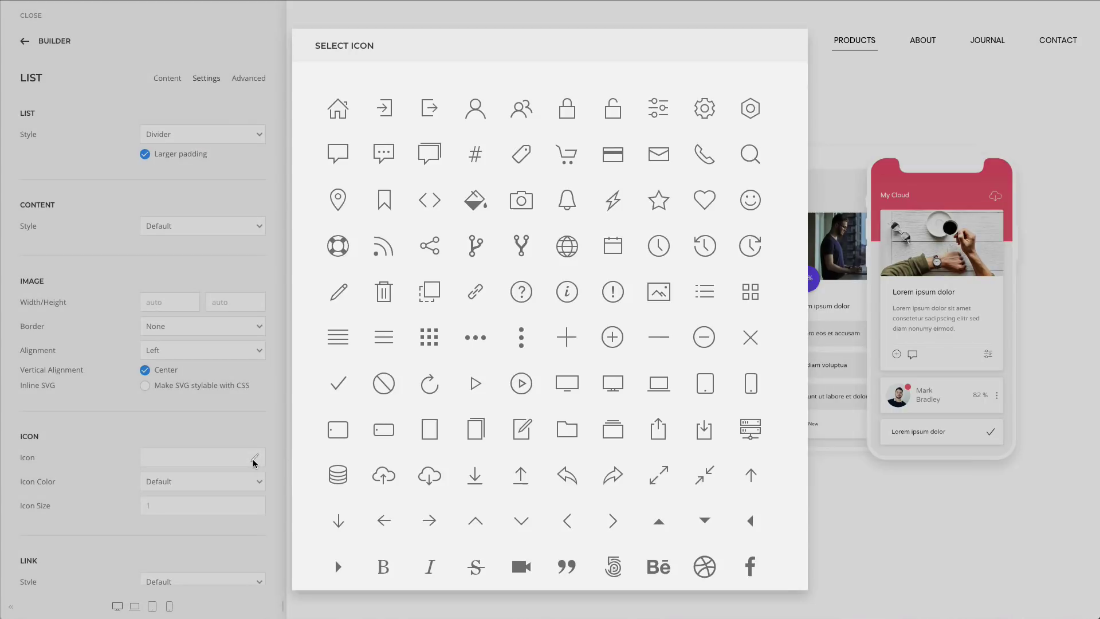
left_click(338, 383)
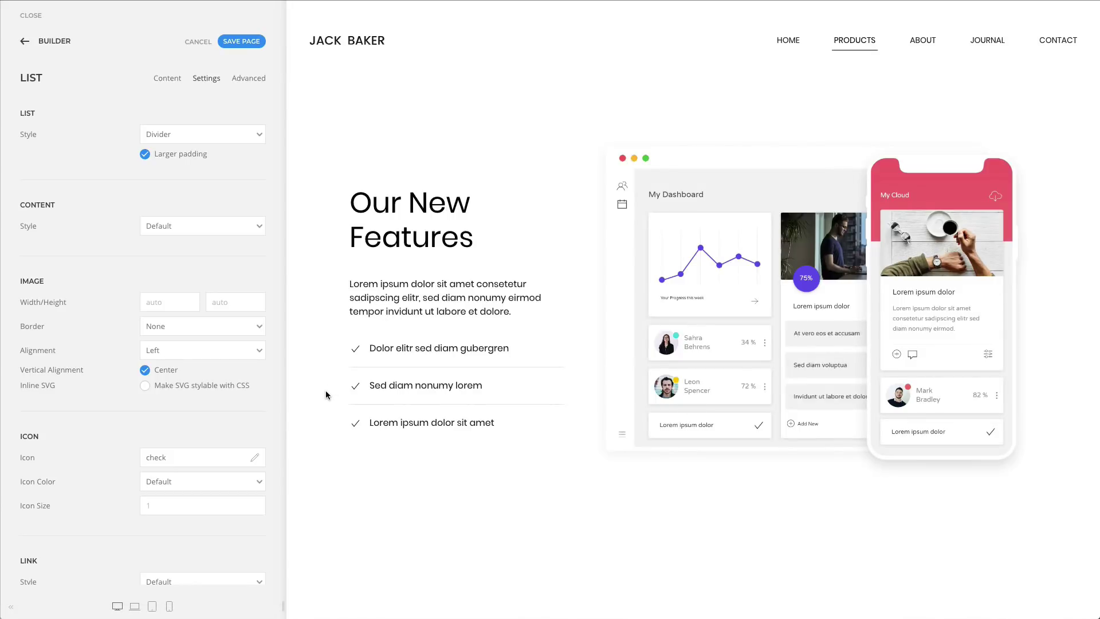
left_click(259, 486)
left_click(244, 512)
Give the third list item a red Danger close icon and extend its text
left_click(158, 86)
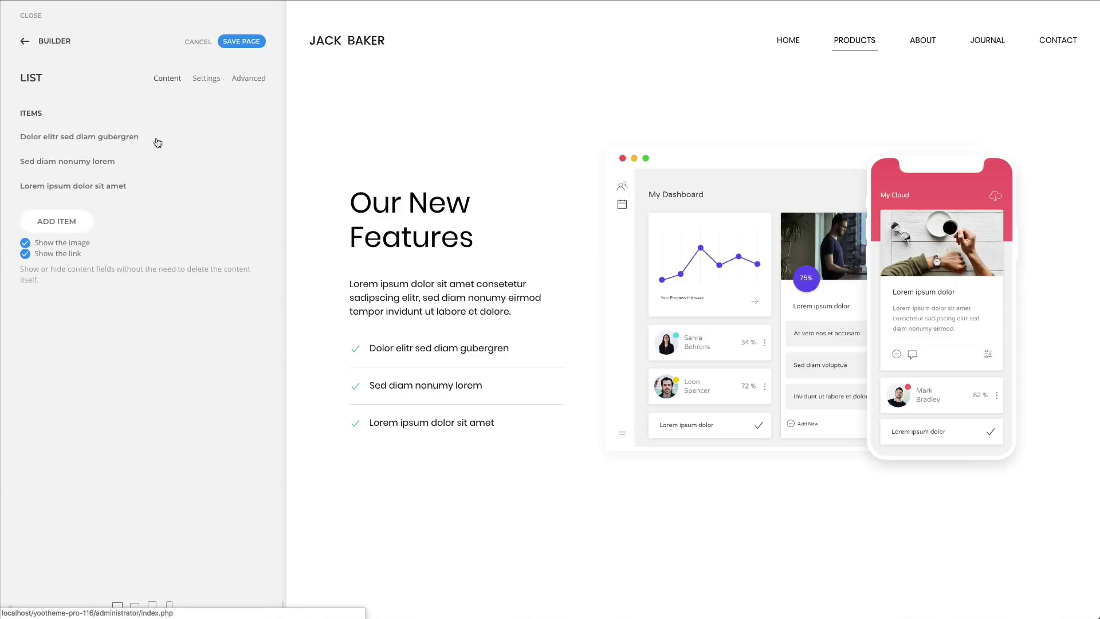
left_click(155, 200)
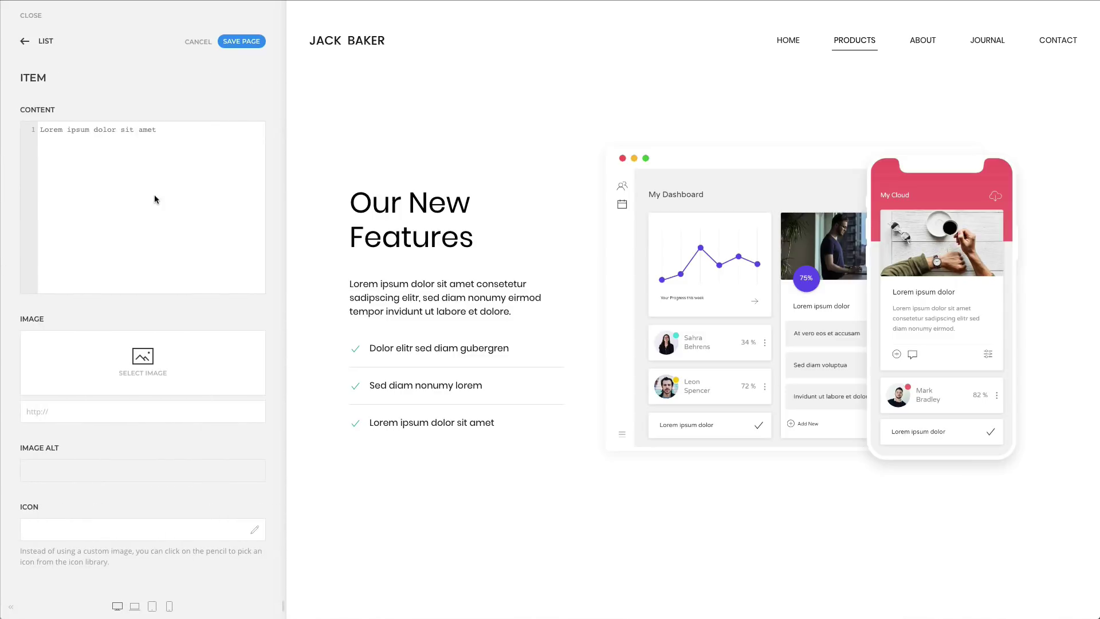
left_click(262, 529)
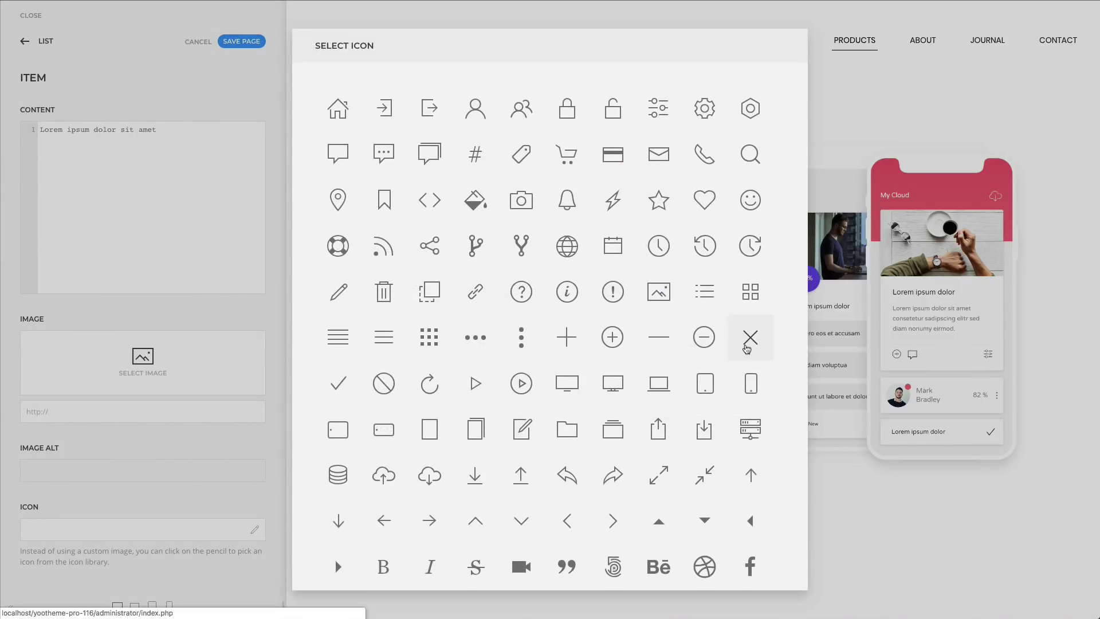
left_click(747, 349)
scroll(275, 508, "down", 2)
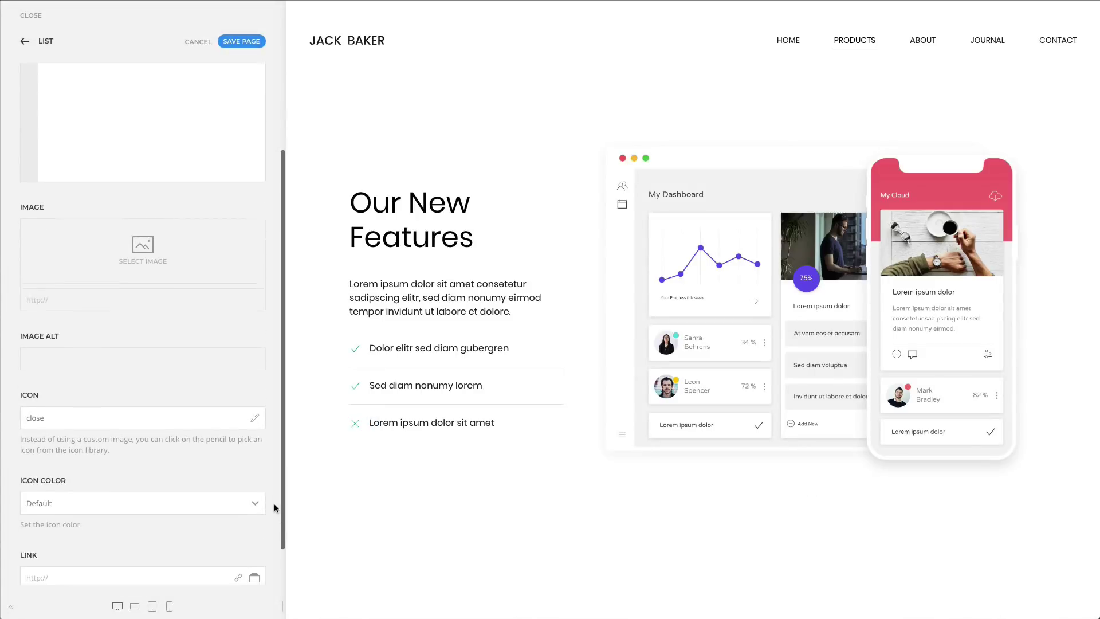
left_click(256, 458)
left_click(252, 509)
scroll(241, 510, "up", 3)
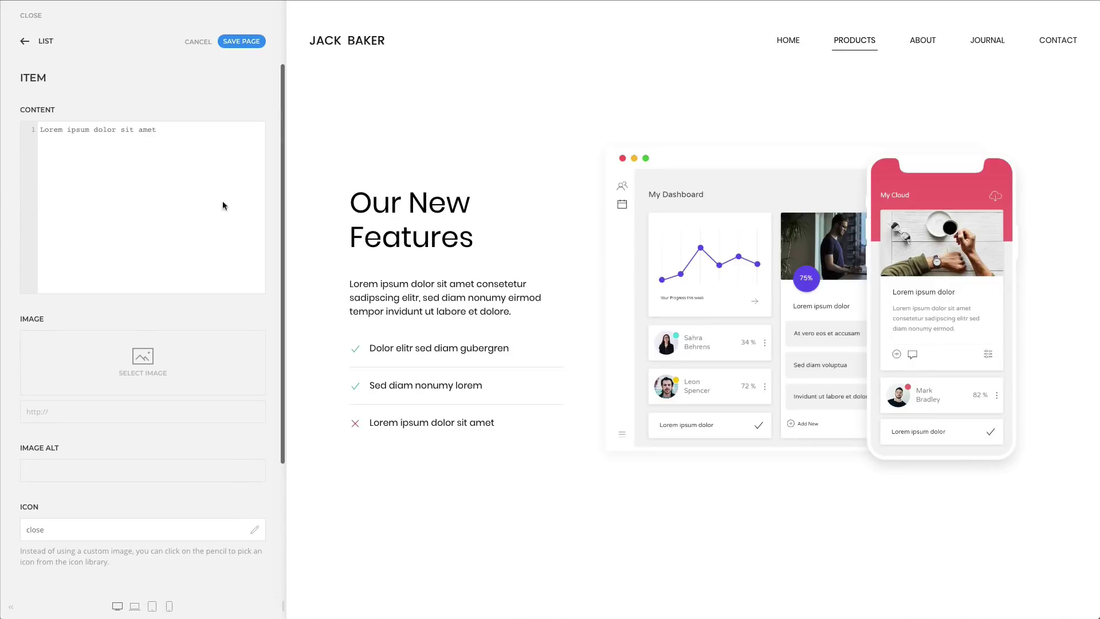
left_click(217, 136)
type("consetetur sadipscing elitr sed diam diam nonumy eirmod tempor invidunt")
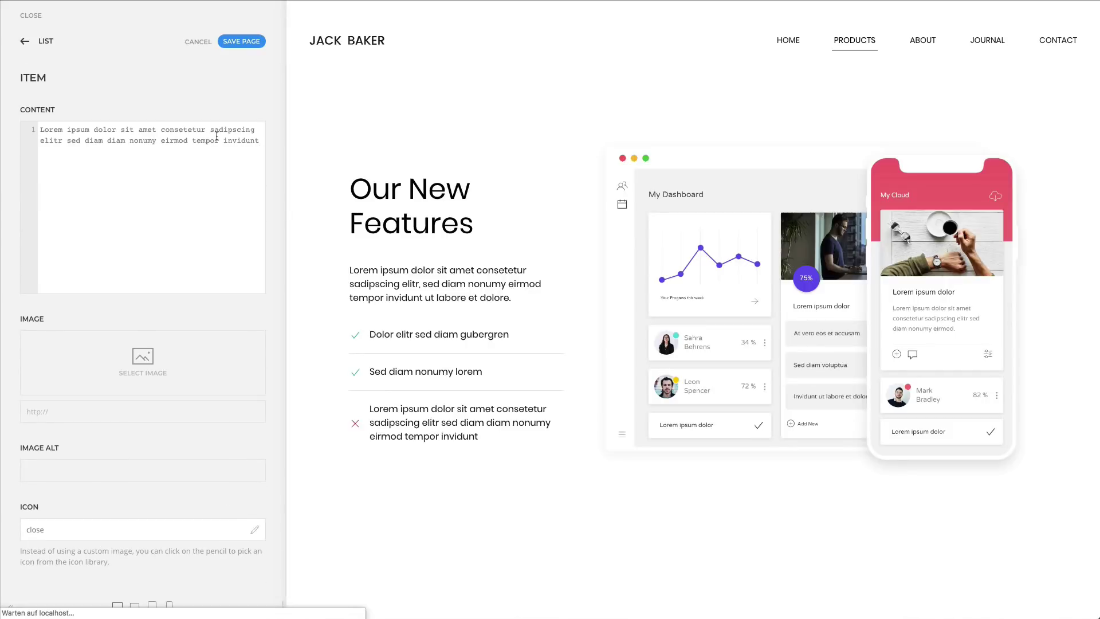
Uncheck Vertical Alignment Center for the list icons
left_click(32, 48)
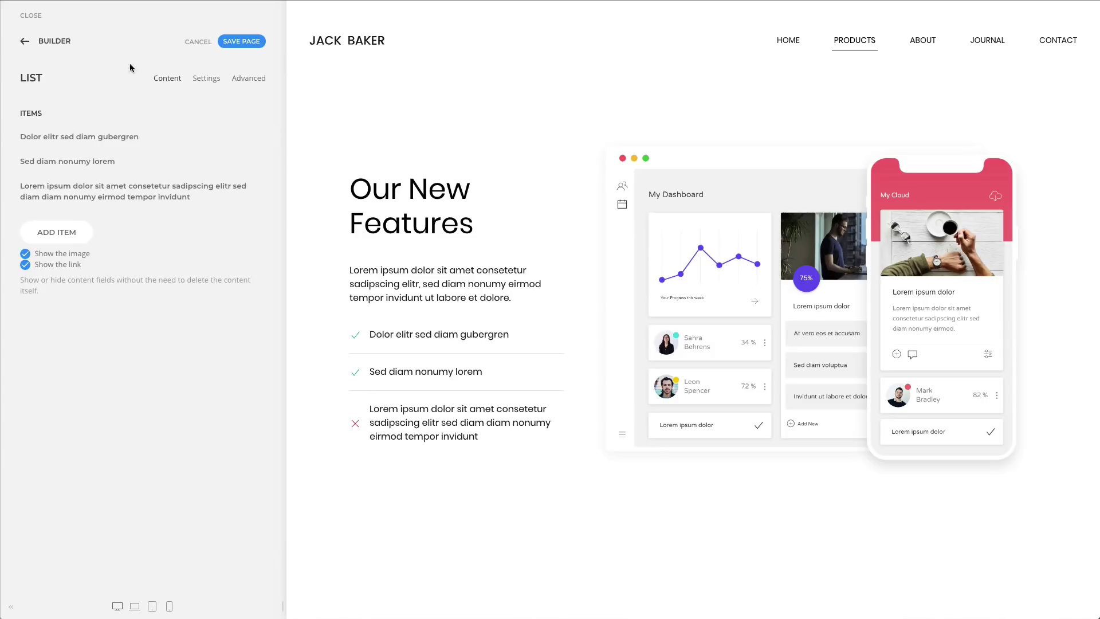
left_click(208, 81)
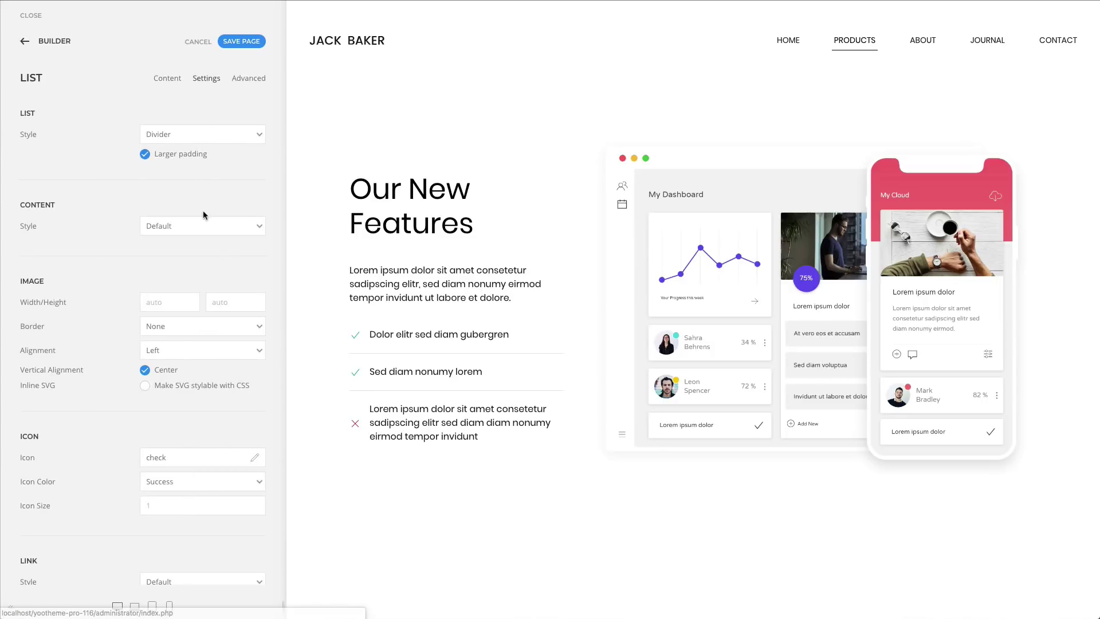
left_click(170, 375)
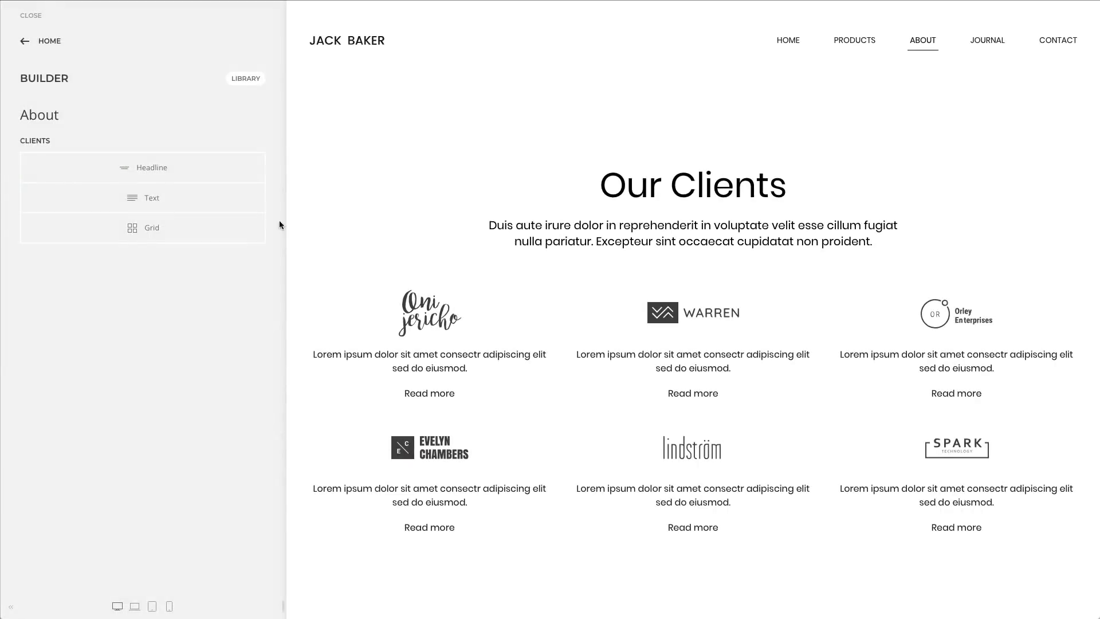
Try the clients grid's Panel Max Width at Small, then reset it to None
left_click(195, 229)
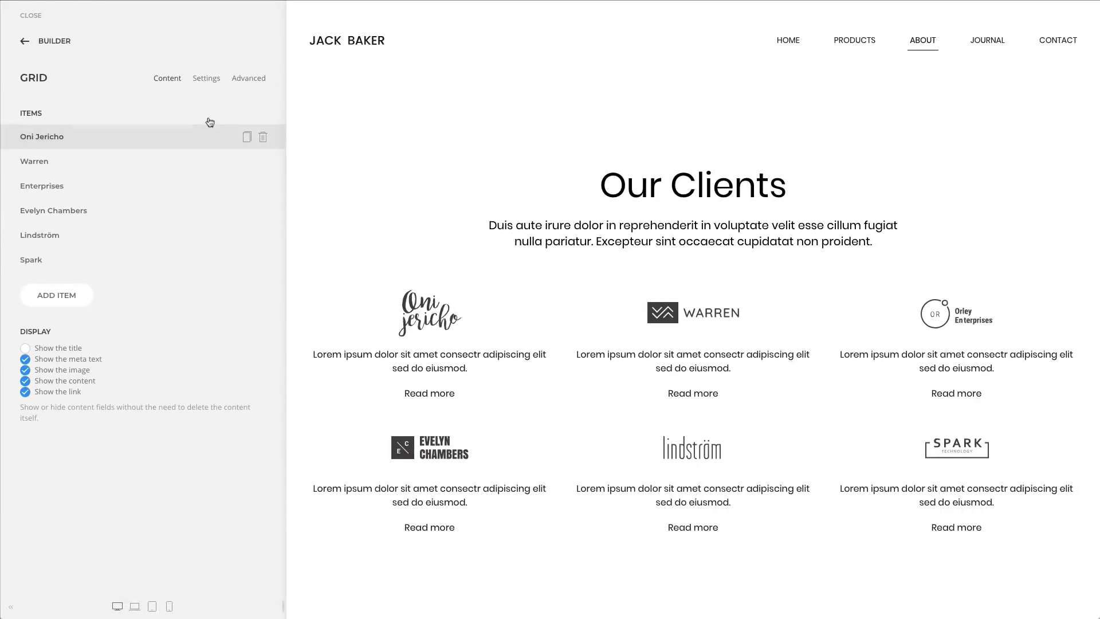
left_click(210, 82)
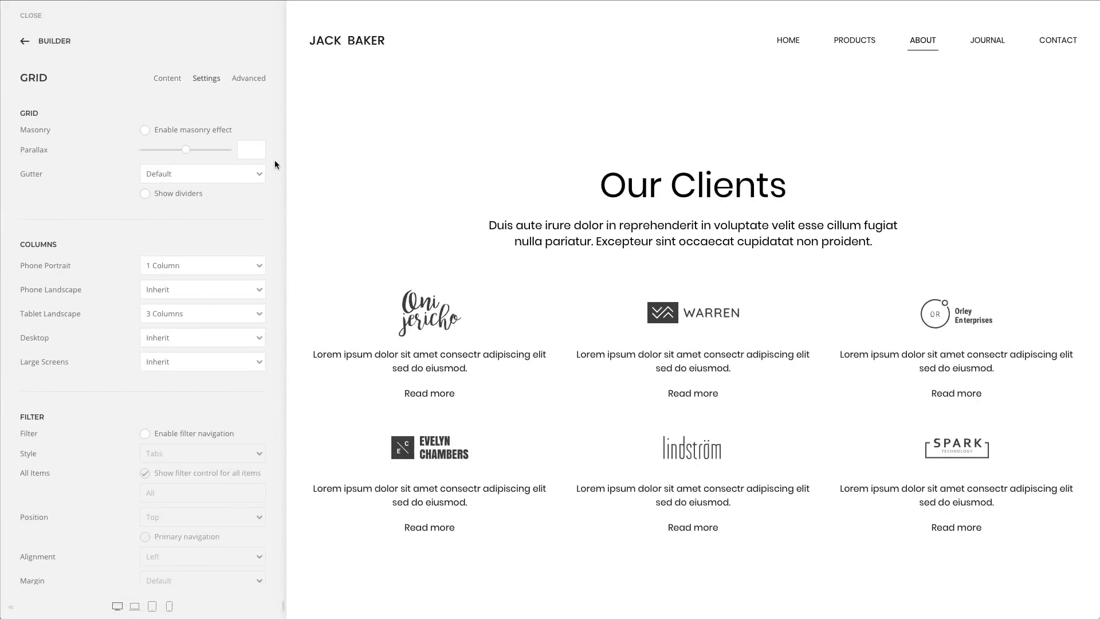
scroll(274, 164, "down", 4)
scroll(274, 165, "down", 10)
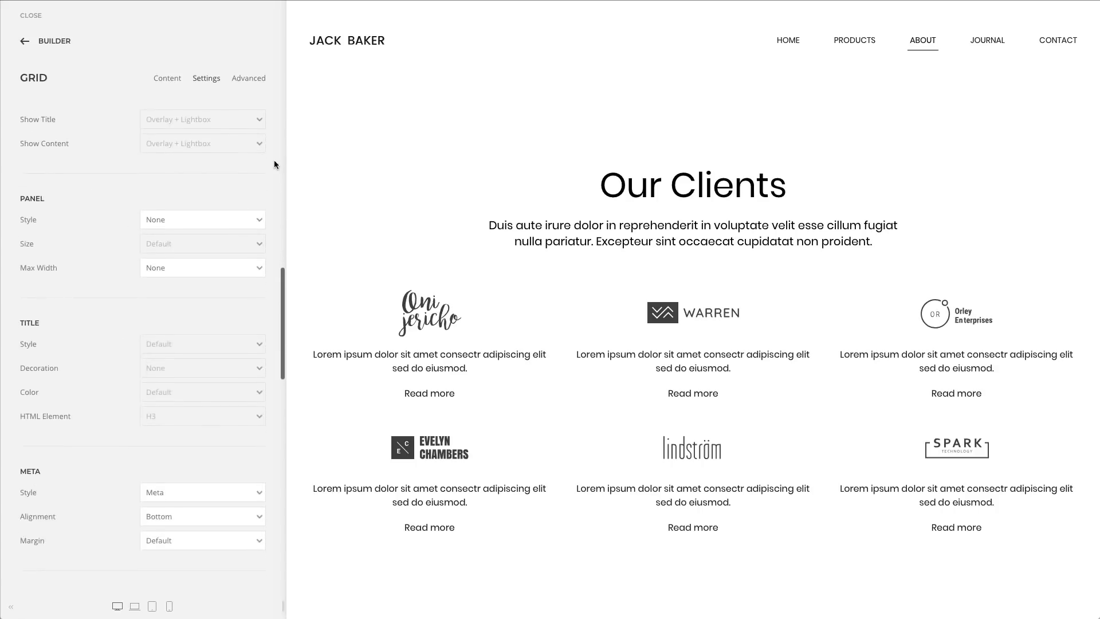
left_click(257, 239)
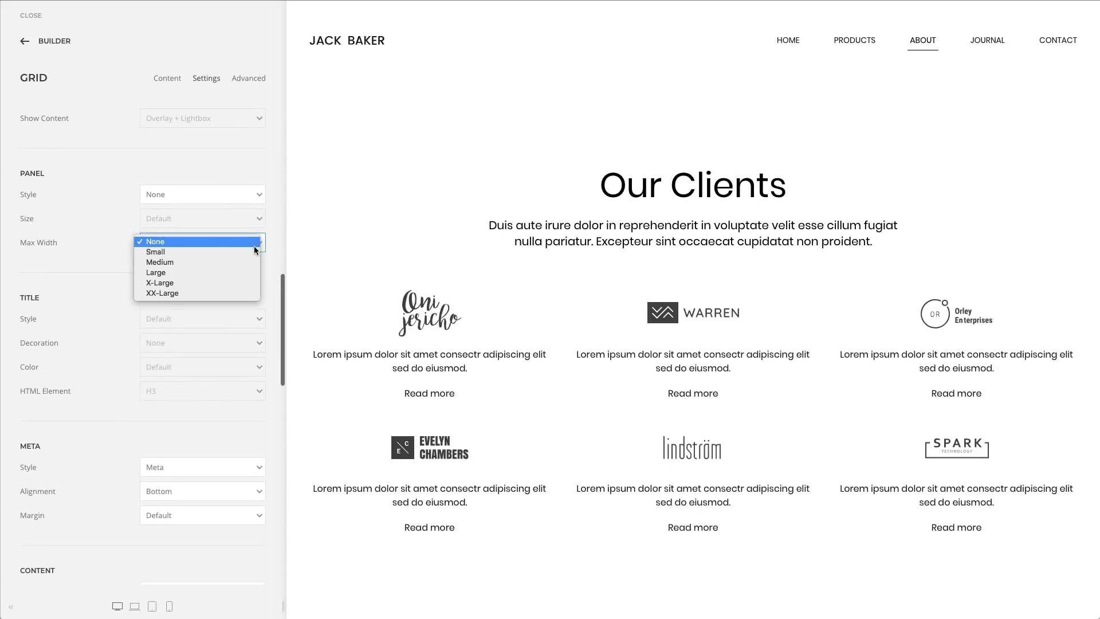
left_click(253, 247)
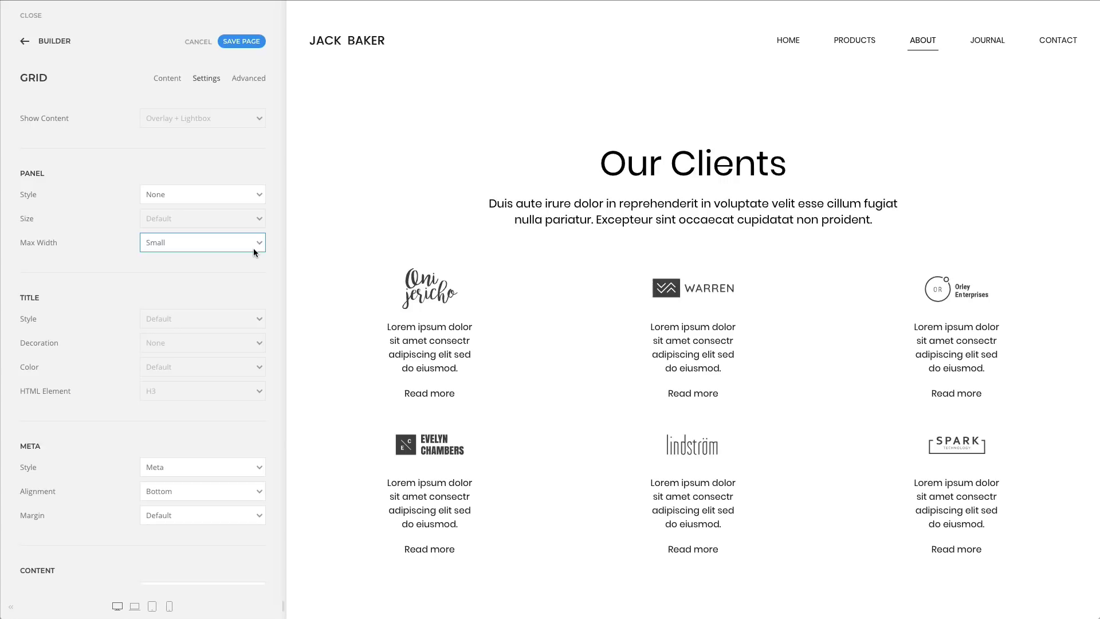
left_click(253, 237)
left_click(252, 232)
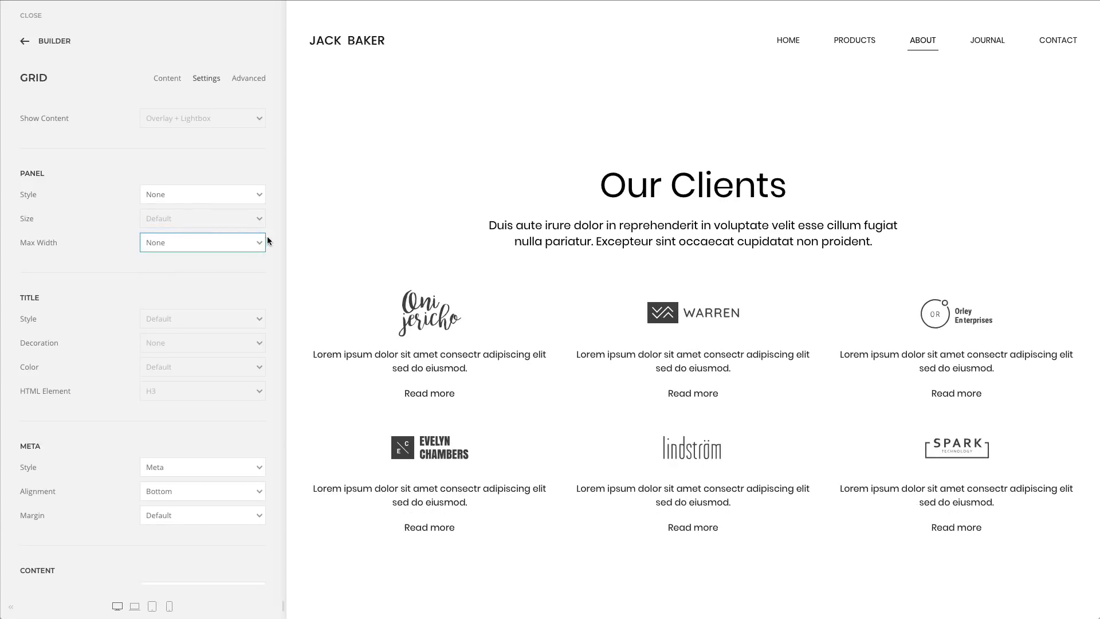
Set the grid's Max Width to XX-Large with Center alignment
scroll(267, 240, "down", 8)
scroll(267, 236, "down", 8)
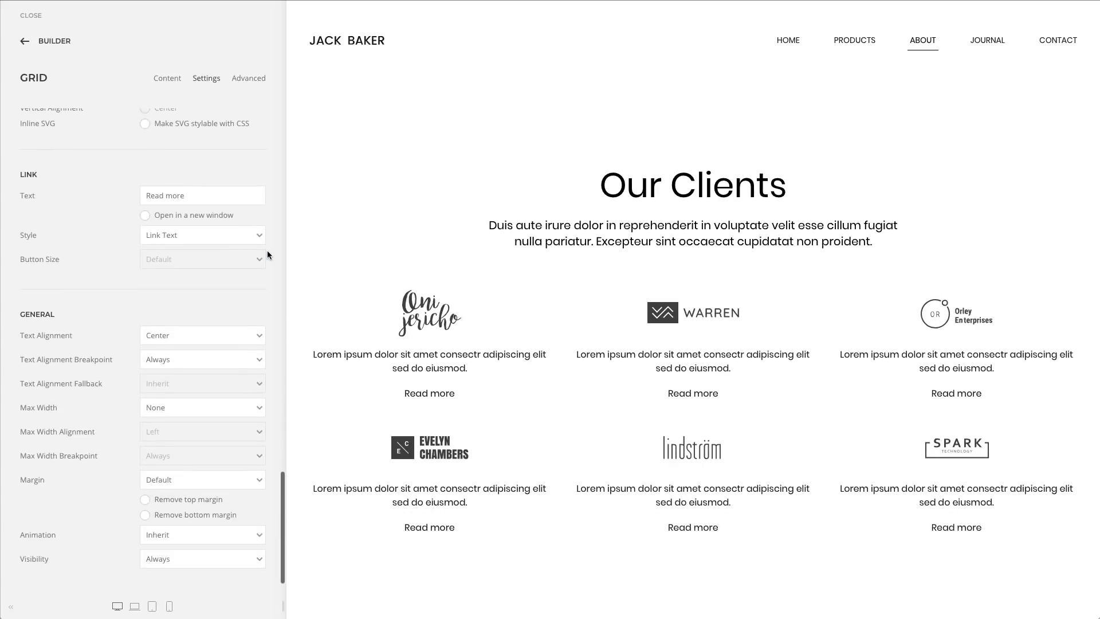
left_click(258, 406)
left_click(250, 456)
left_click(253, 431)
left_click(253, 441)
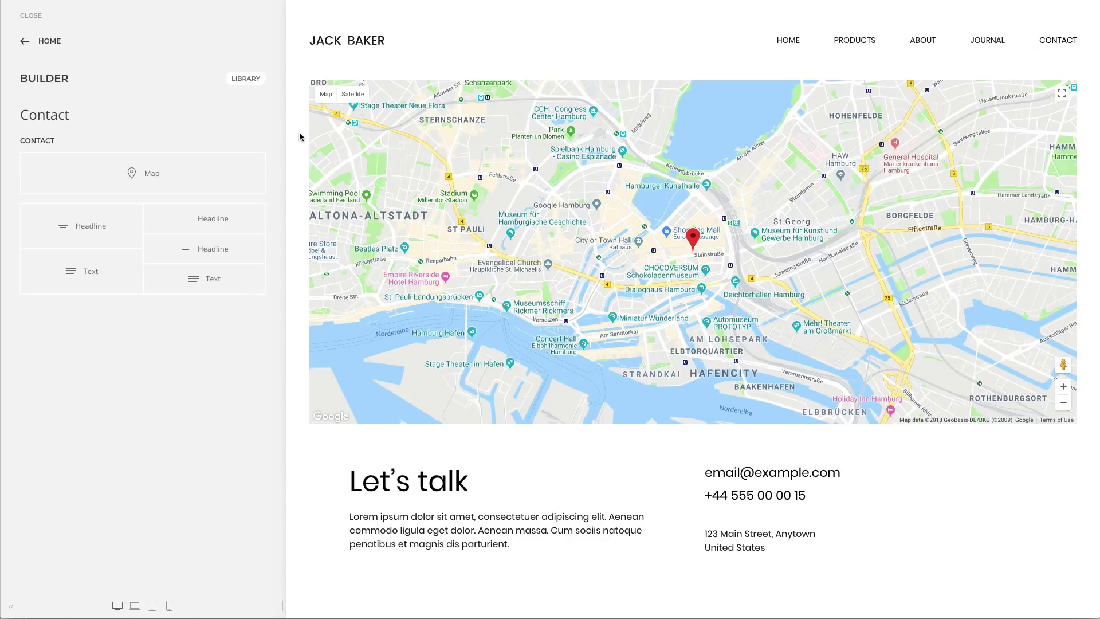
Set the Contact map width to 1000 as a breakpoint only, testing at narrower previews
left_click(212, 173)
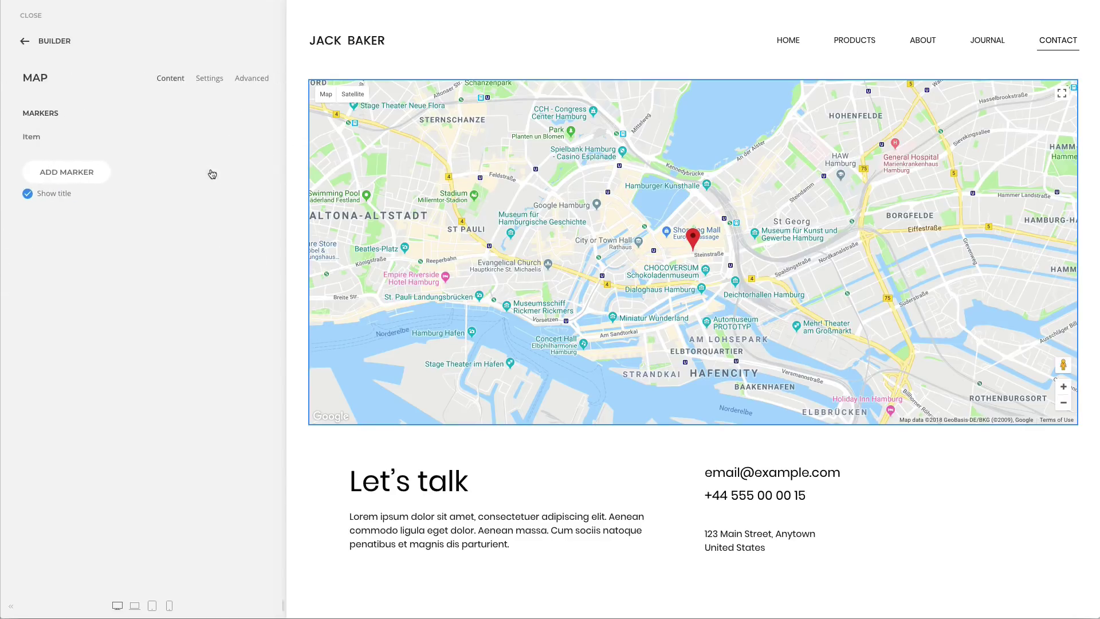
left_click(206, 78)
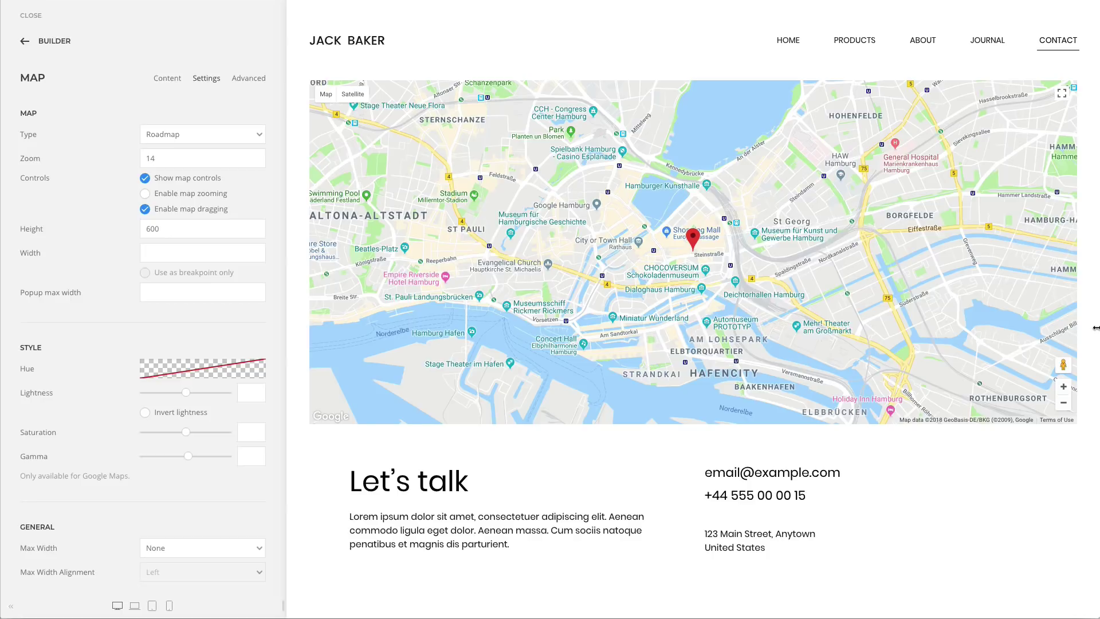
mouse_move(1095, 328)
left_mouse_down()
mouse_move(689, 331)
mouse_move(1096, 338)
left_mouse_up()
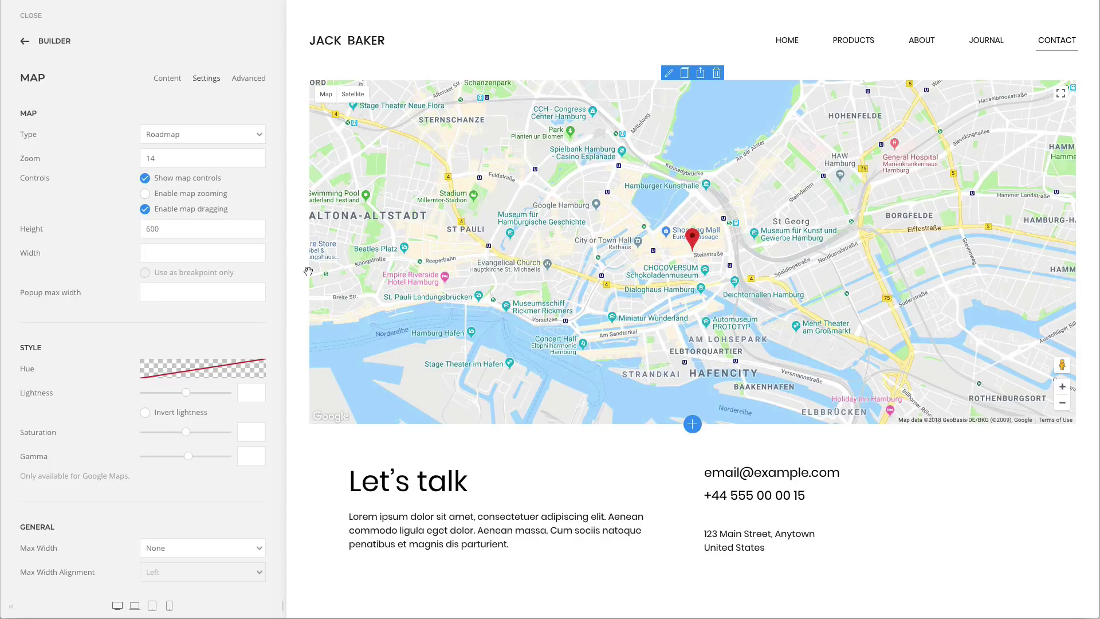
type("1000")
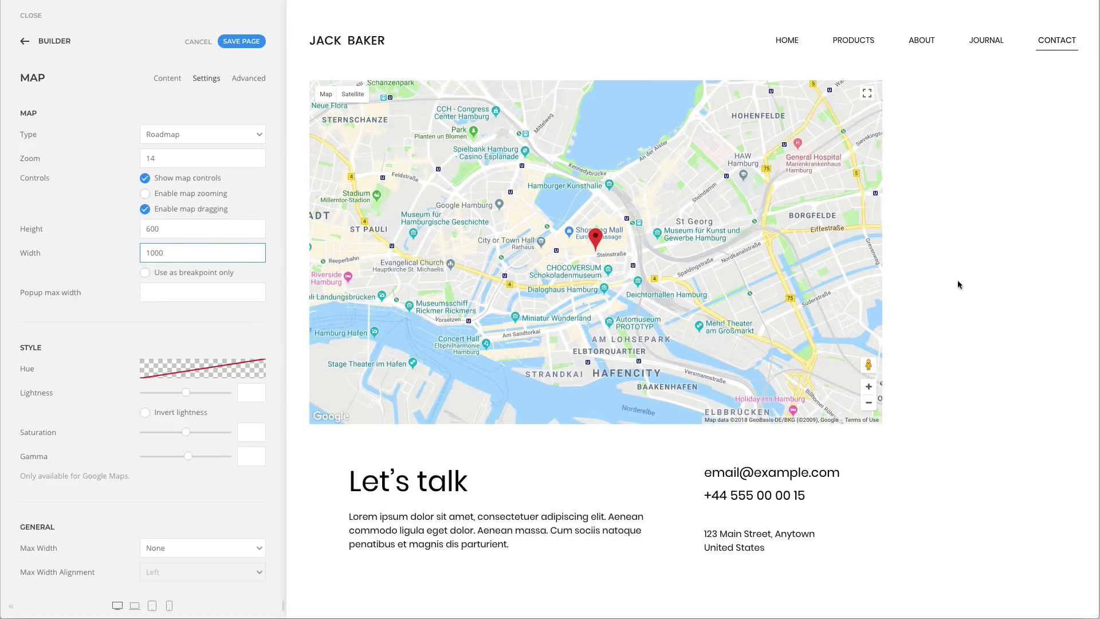
left_click_drag(1092, 280, 1092, 312)
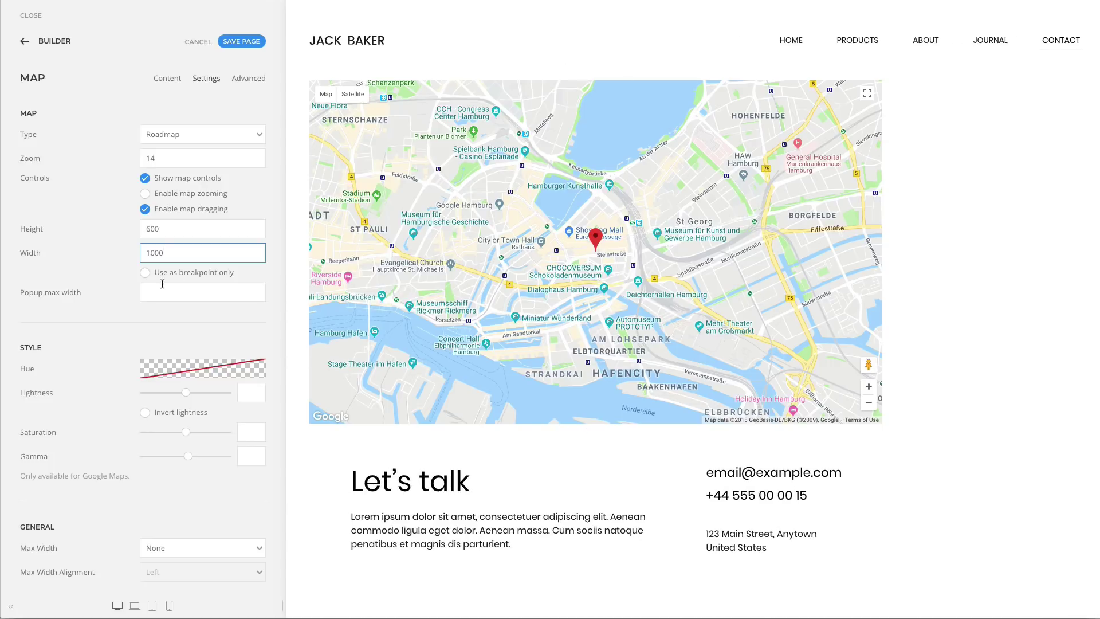
left_click(146, 276)
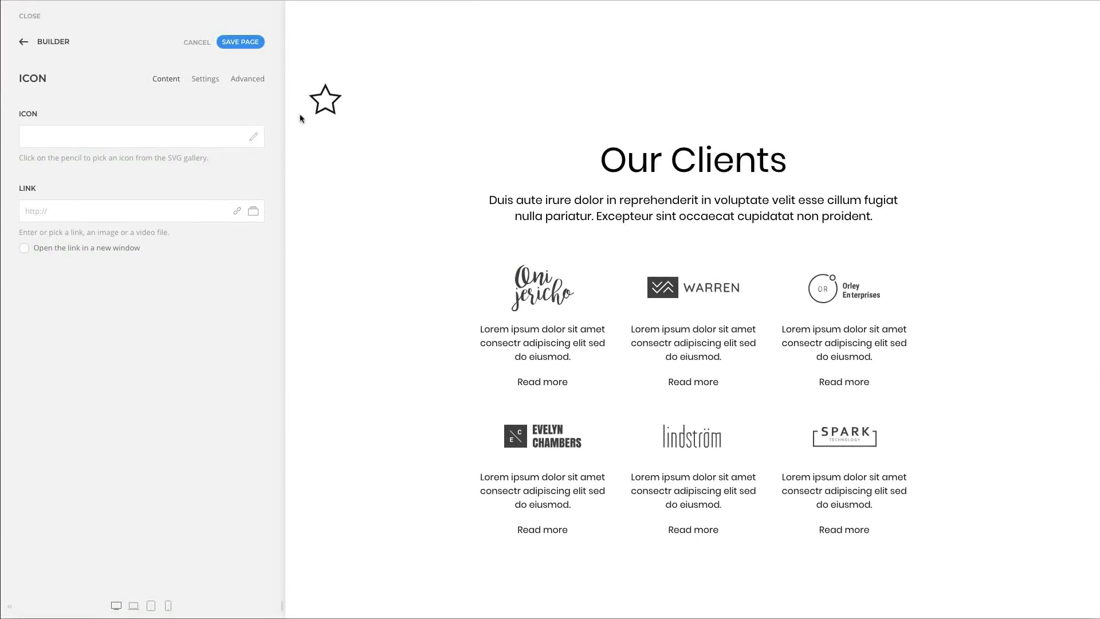
Browse the Select Icon library for the Icon element
left_click(255, 137)
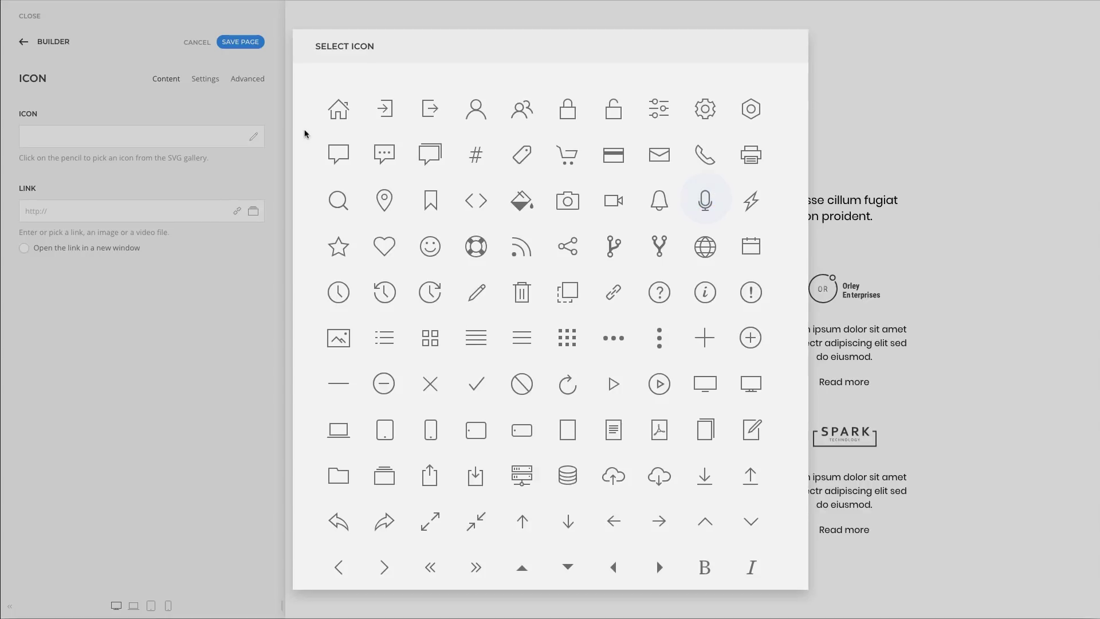
scroll(305, 134, "down", 3)
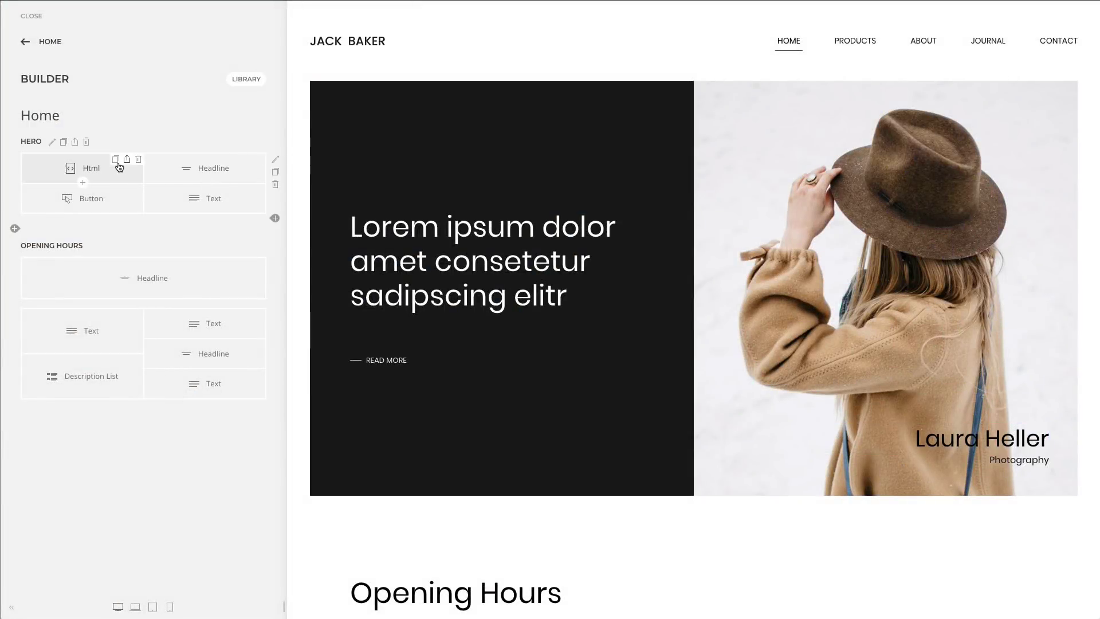
Open the Hero's Html element and view its Advanced options
left_click(88, 172)
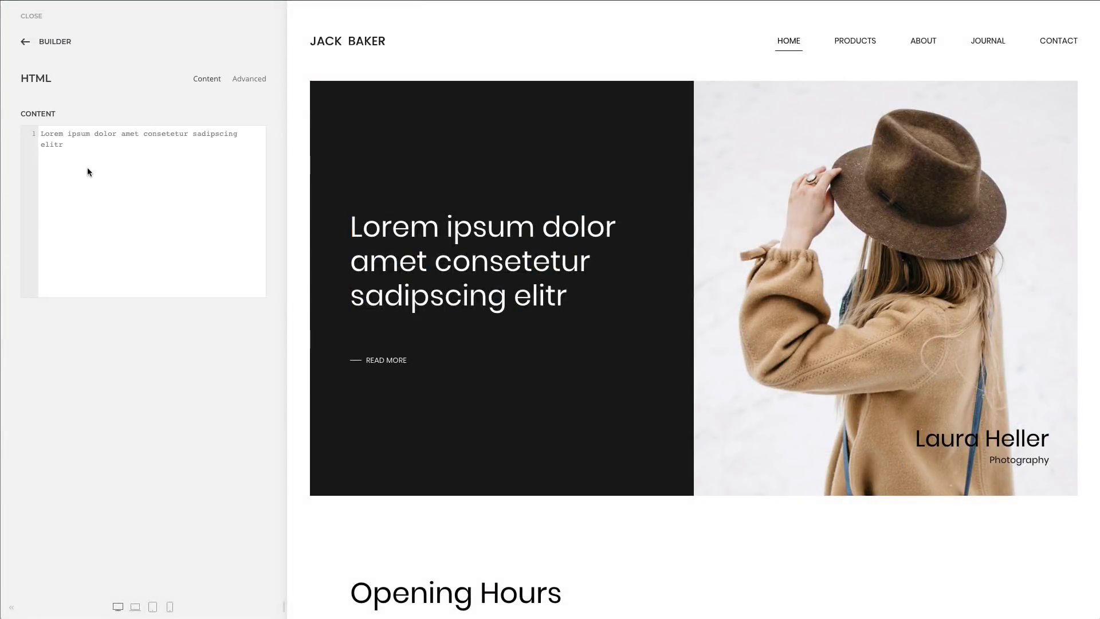
left_click(255, 82)
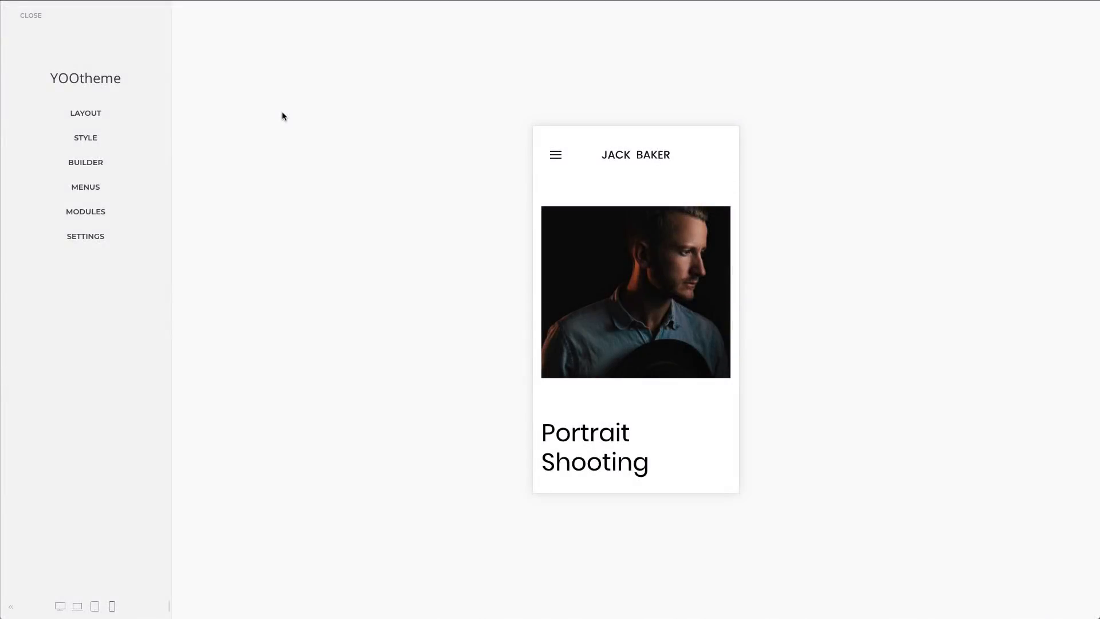
Set the Layout > Mobile navbar to Sticky and scroll the preview to test it
left_click(149, 114)
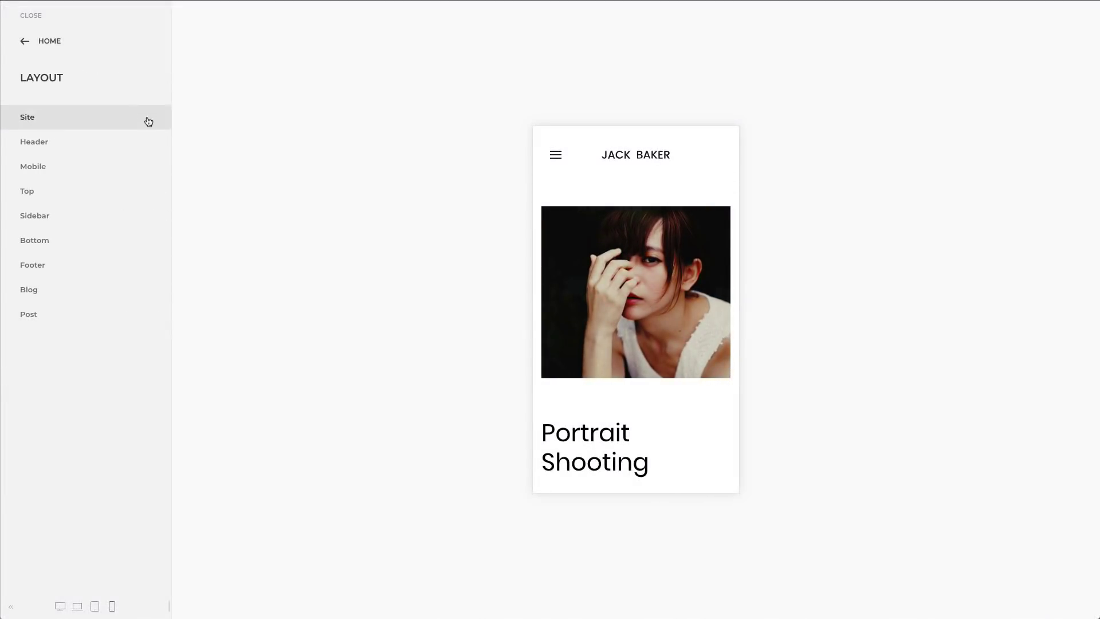
left_click(134, 168)
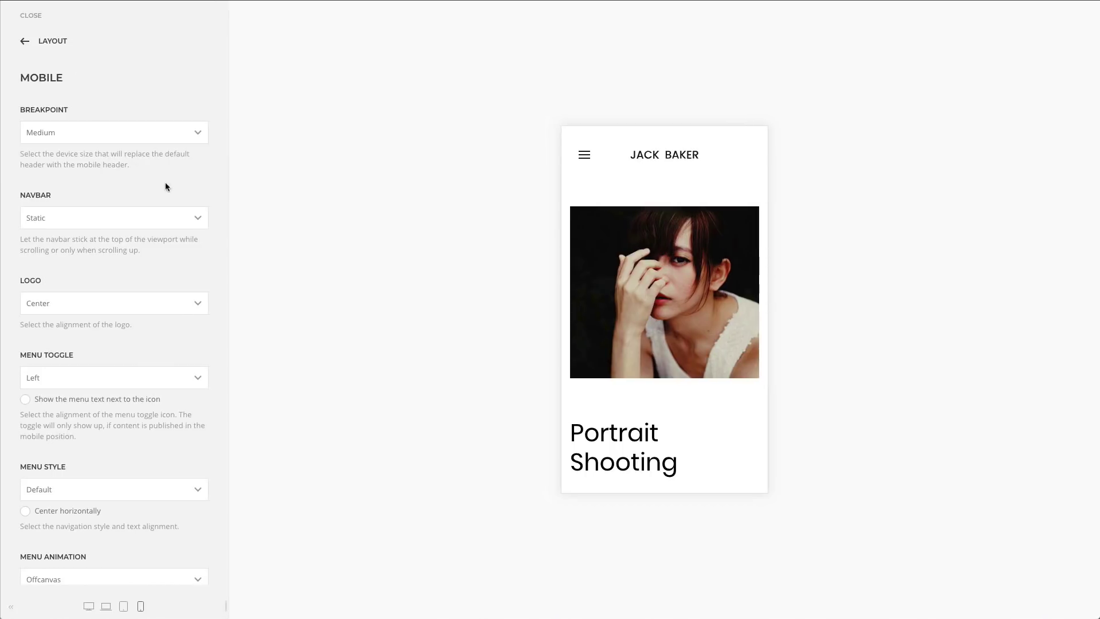
left_click(196, 218)
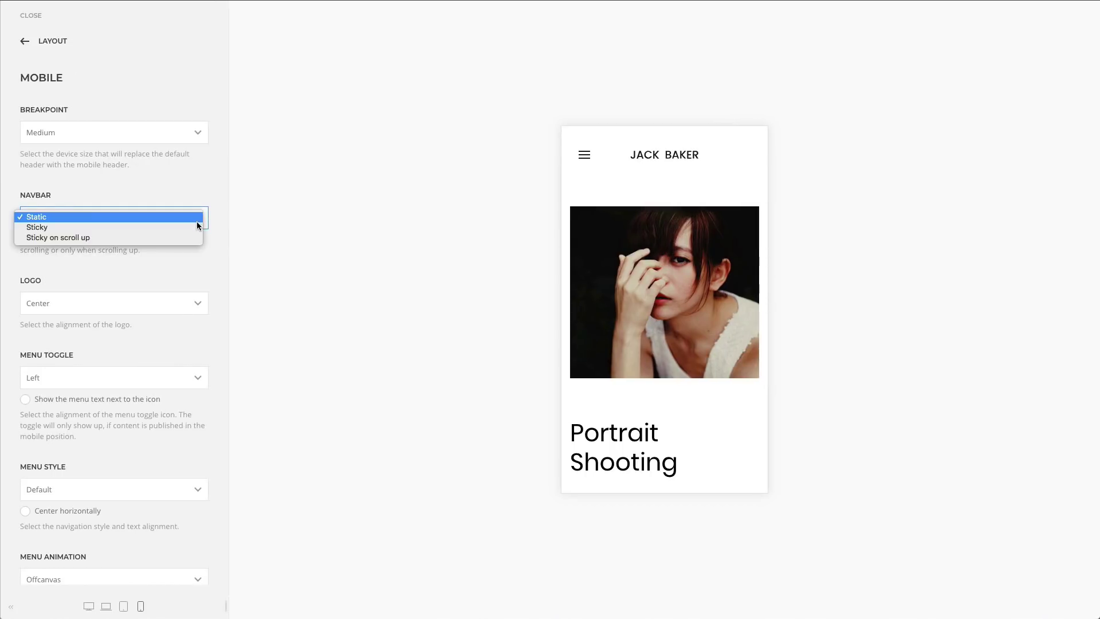
left_click(195, 228)
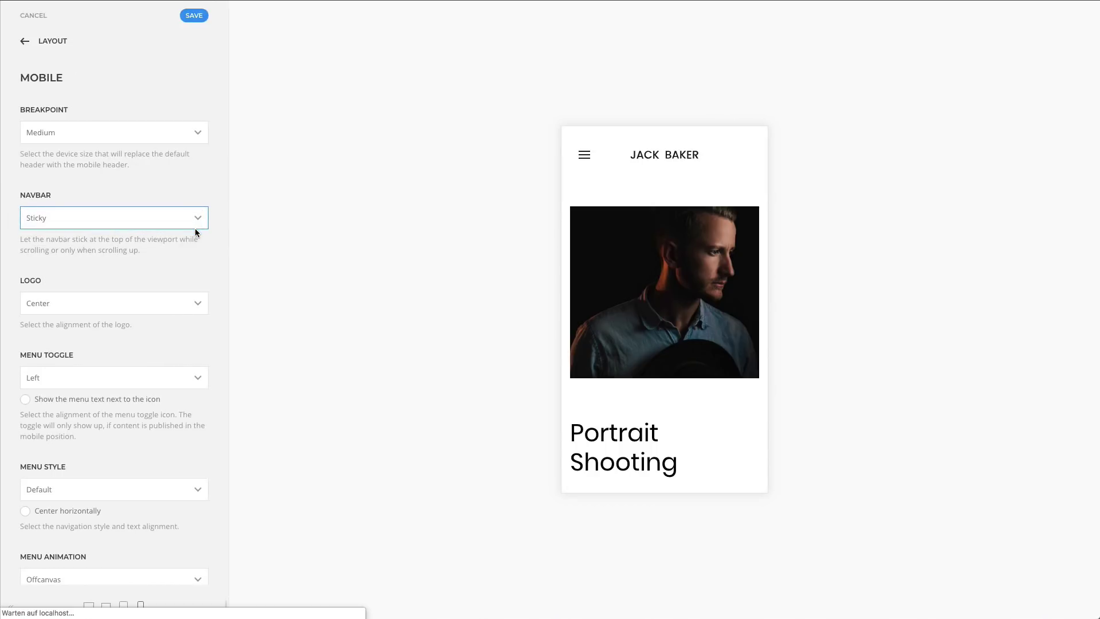
scroll(615, 215, "down", 10)
scroll(614, 215, "down", 2)
scroll(616, 217, "up", 12)
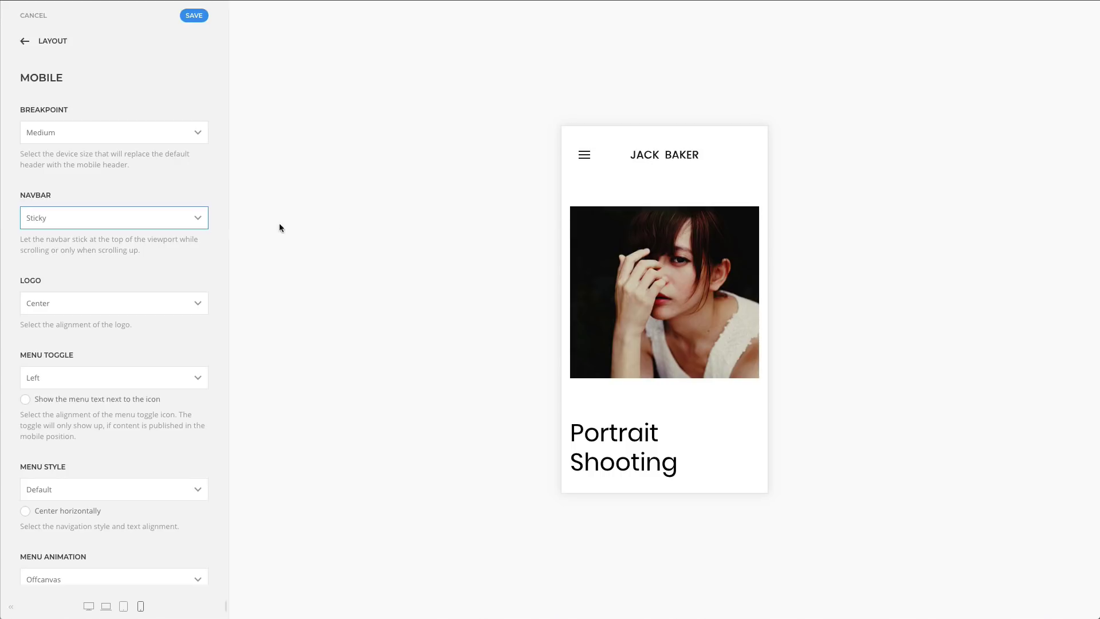
Switch the mobile navbar to 'Sticky on scroll up' and scroll the preview to check it
left_click(201, 222)
left_click(197, 231)
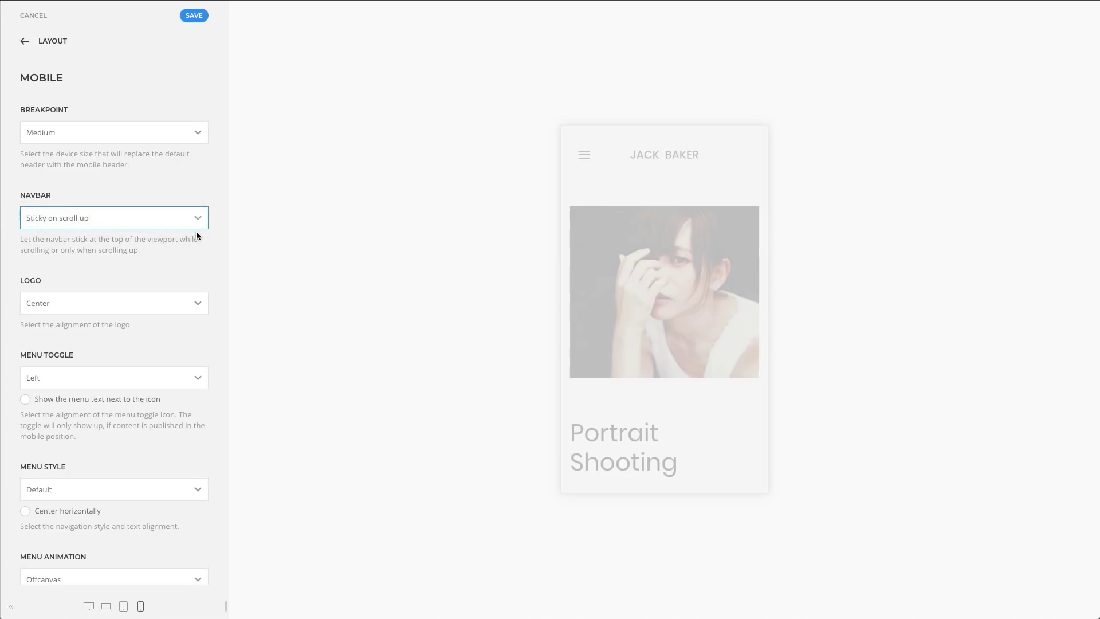
scroll(584, 222, "down", 15)
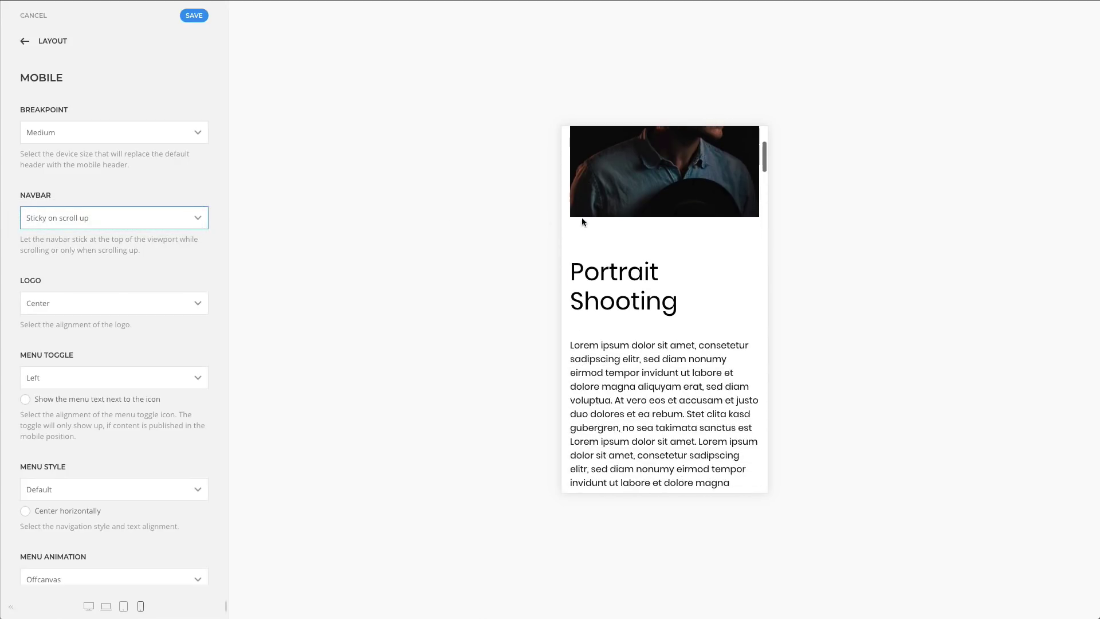
scroll(583, 222, "up", 15)
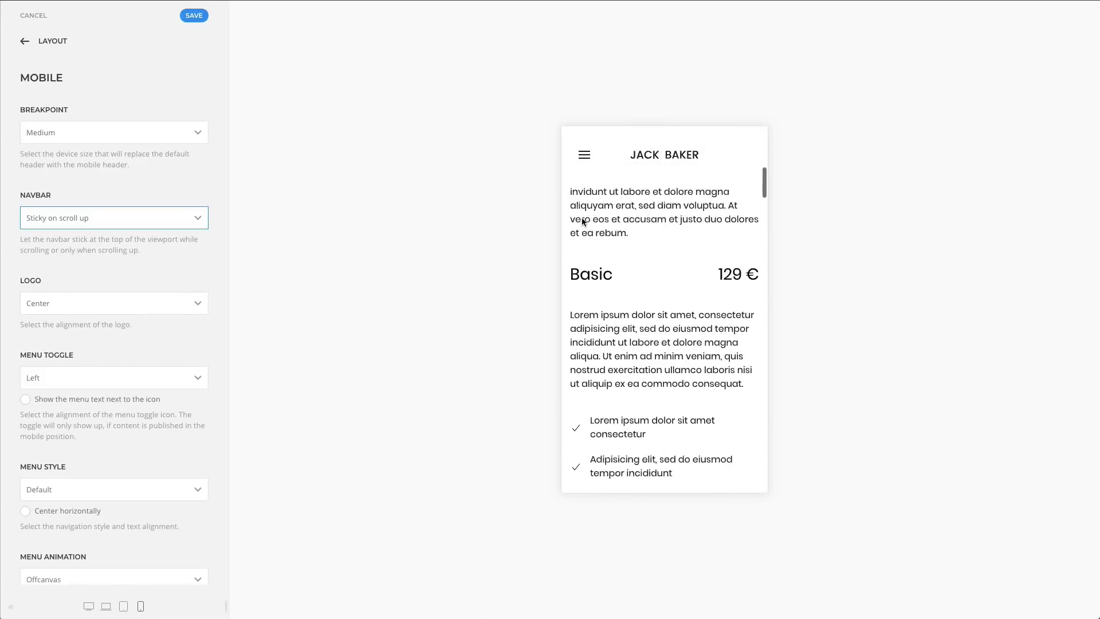
scroll(583, 221, "up", 2)
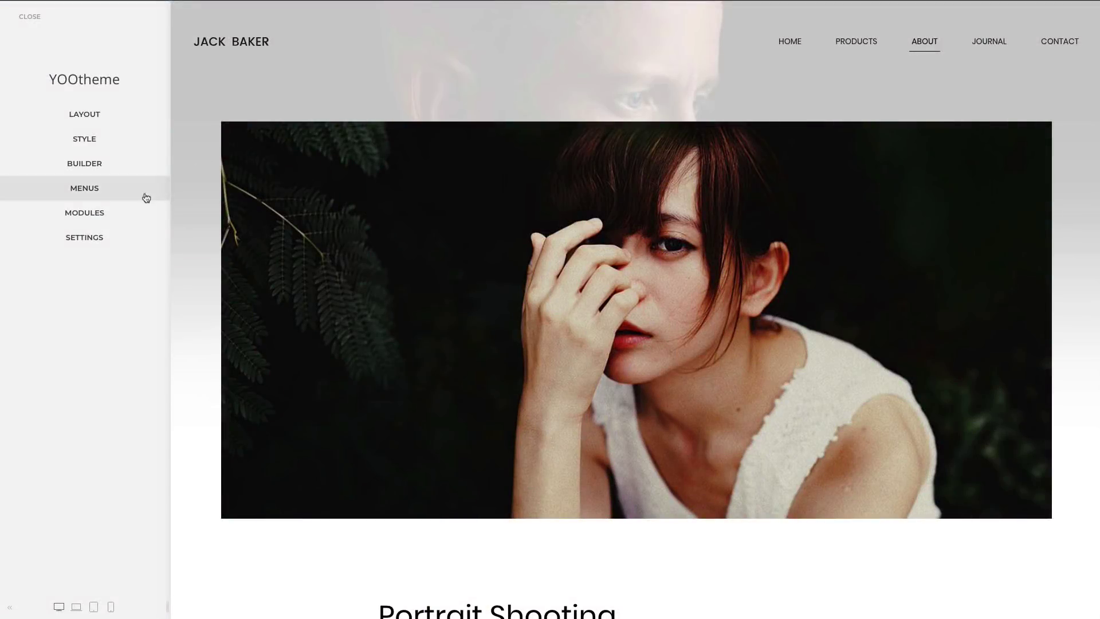
Inspect the Edit Module settings of both Hero modules in the Modules list
left_click(113, 214)
left_click(114, 199)
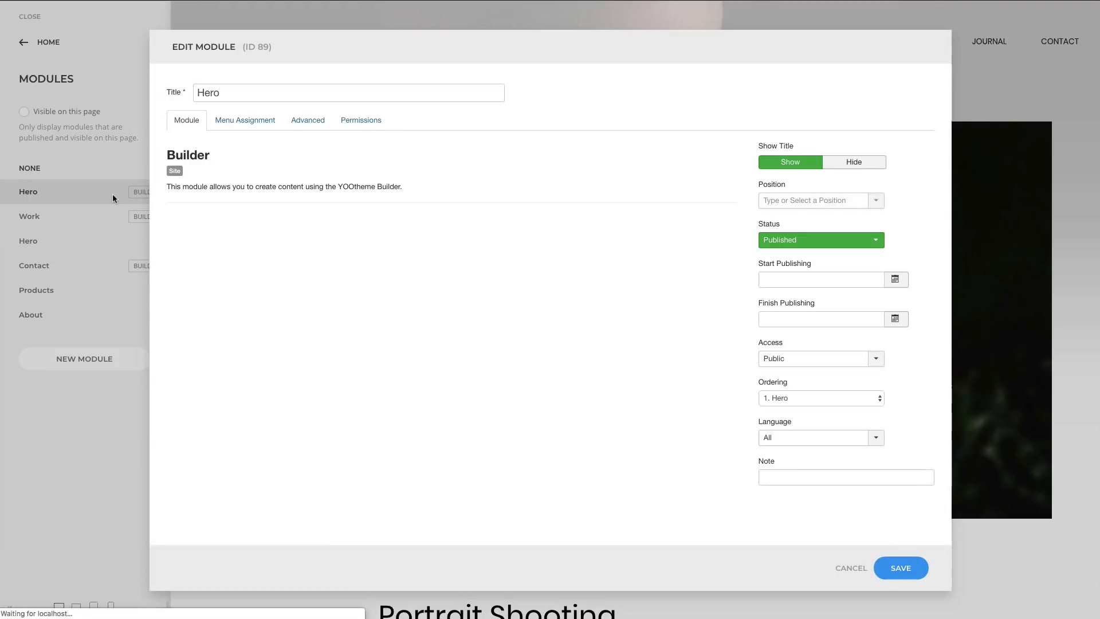
left_click(113, 194)
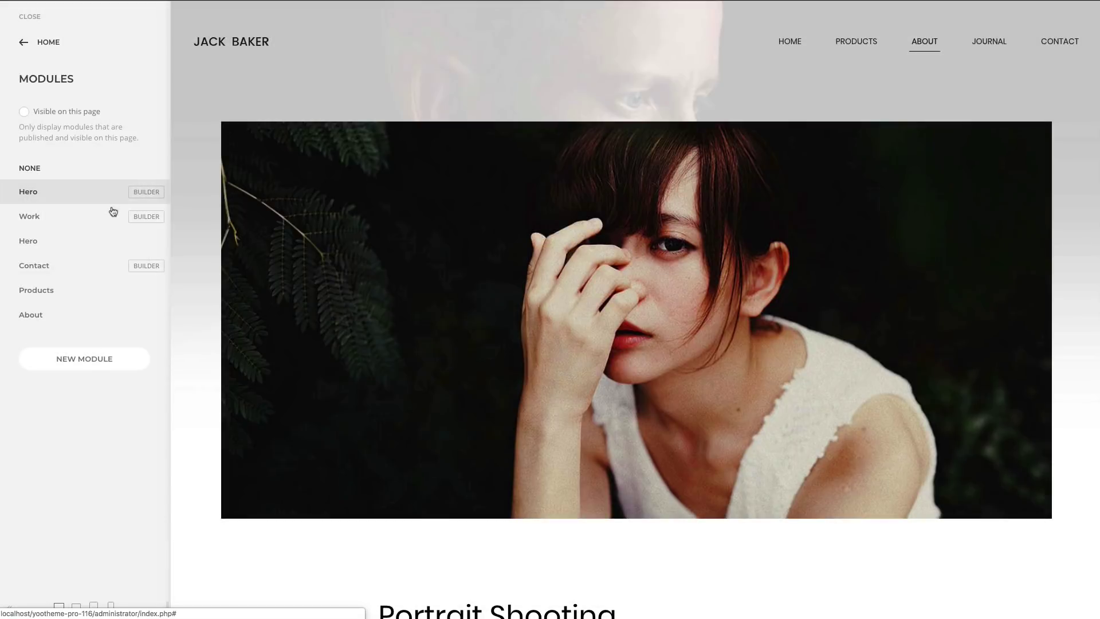
left_click(108, 235)
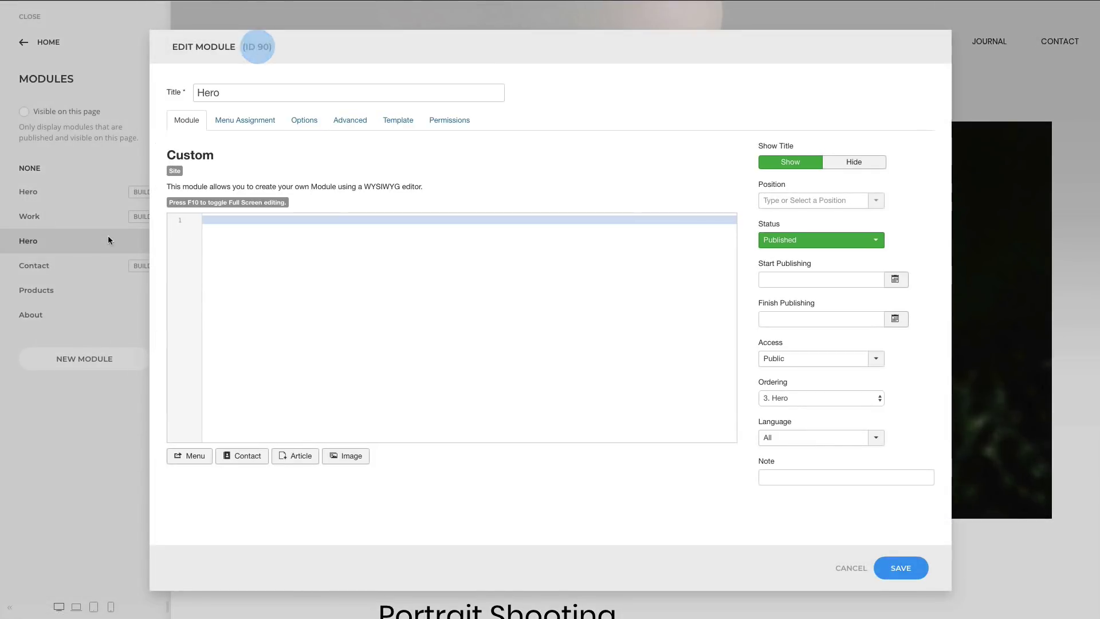
left_click(107, 237)
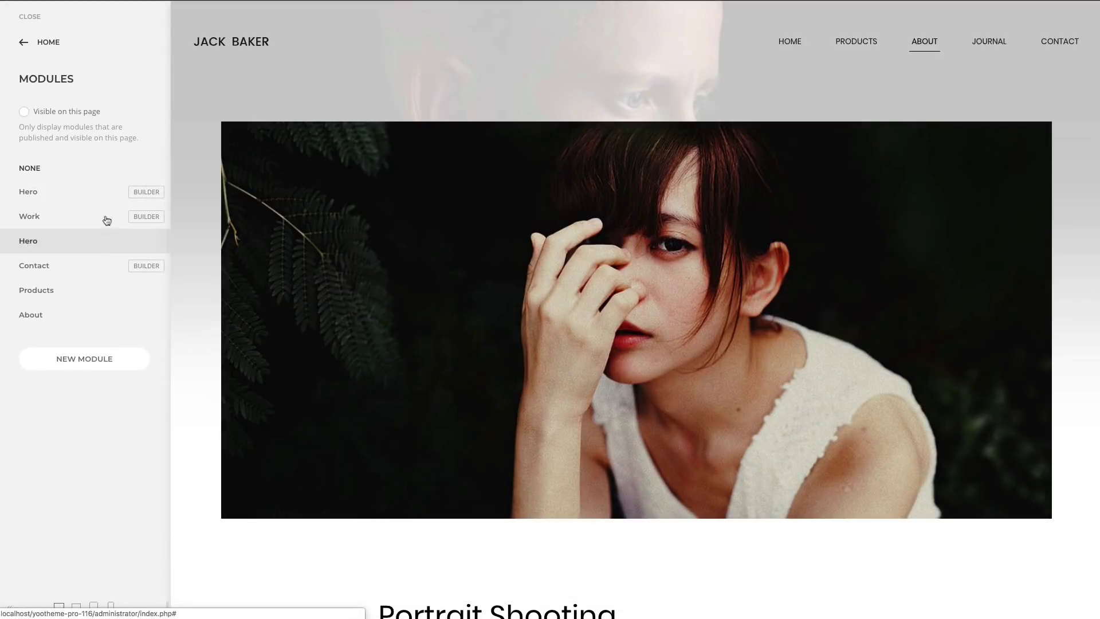
Open the About page in Builder and view the J! Module element's Select Module list
left_click(50, 43)
left_click(80, 162)
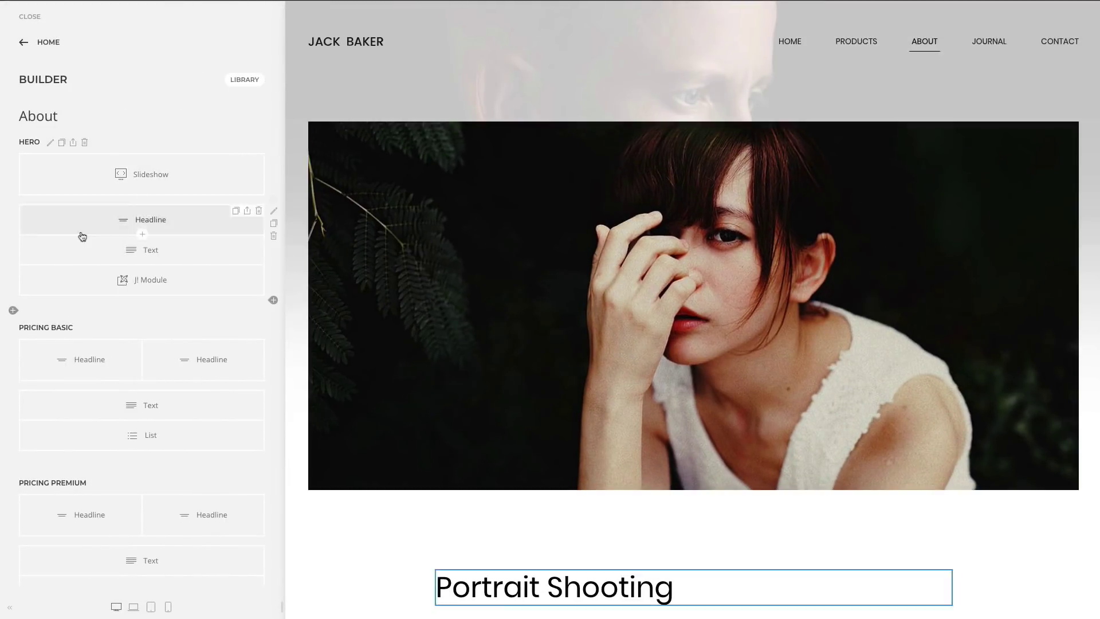
left_click(84, 269)
left_click(260, 137)
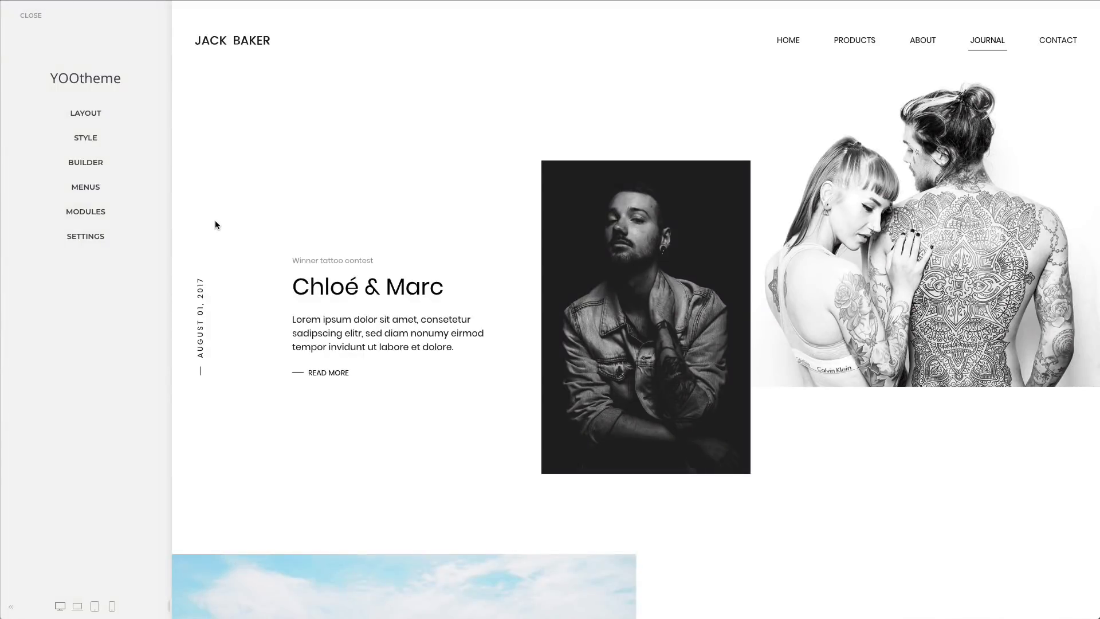
Review the API Key panel in the theme Settings
left_click(140, 236)
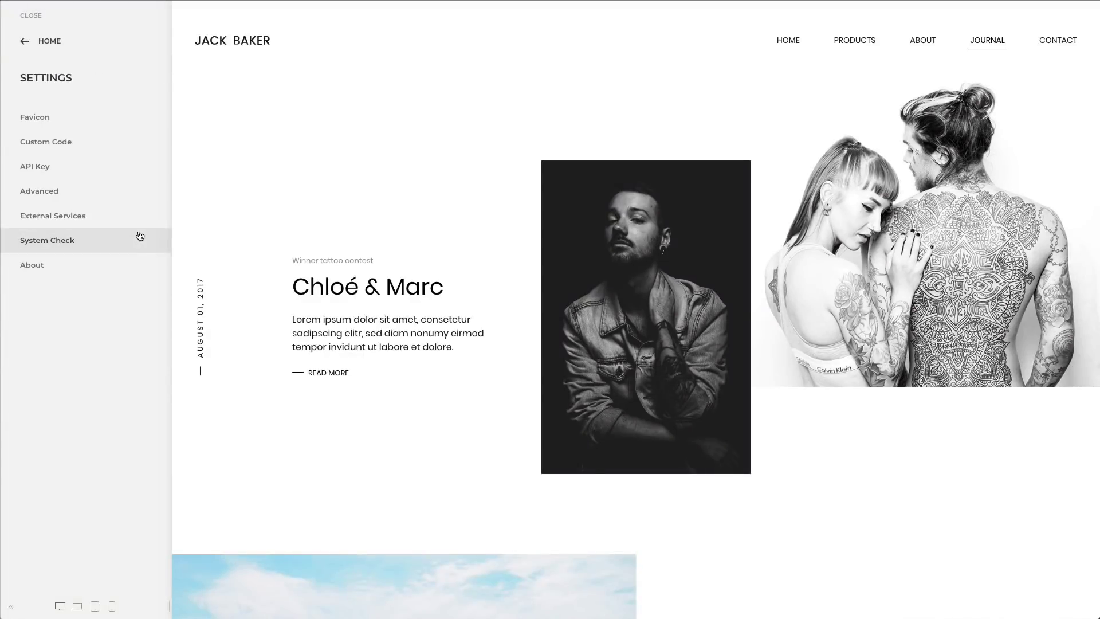
left_click(134, 175)
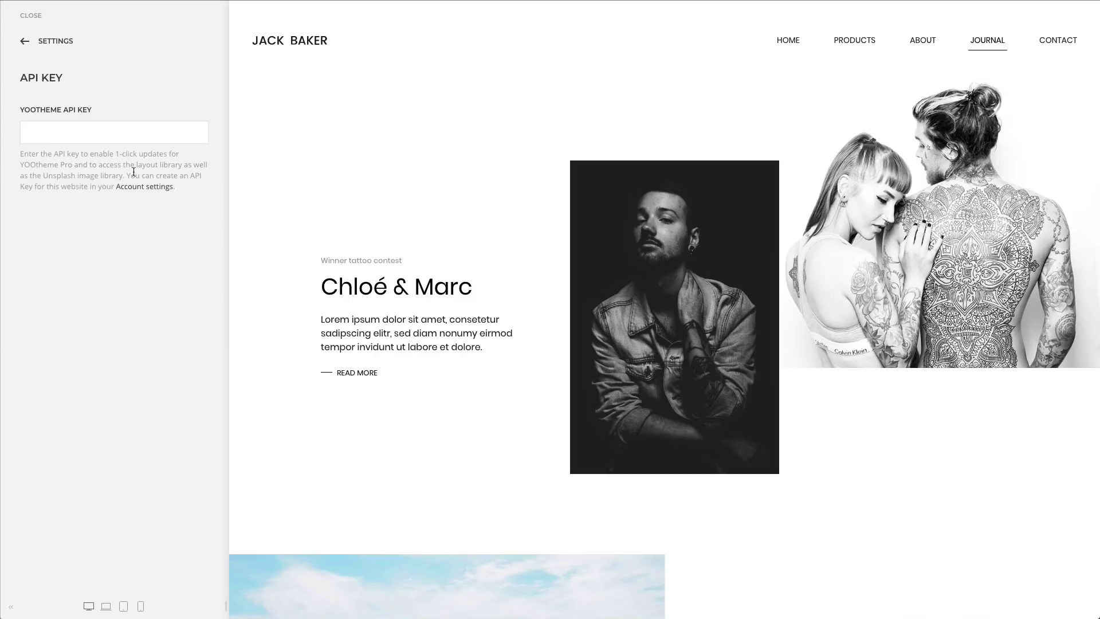
left_click(48, 50)
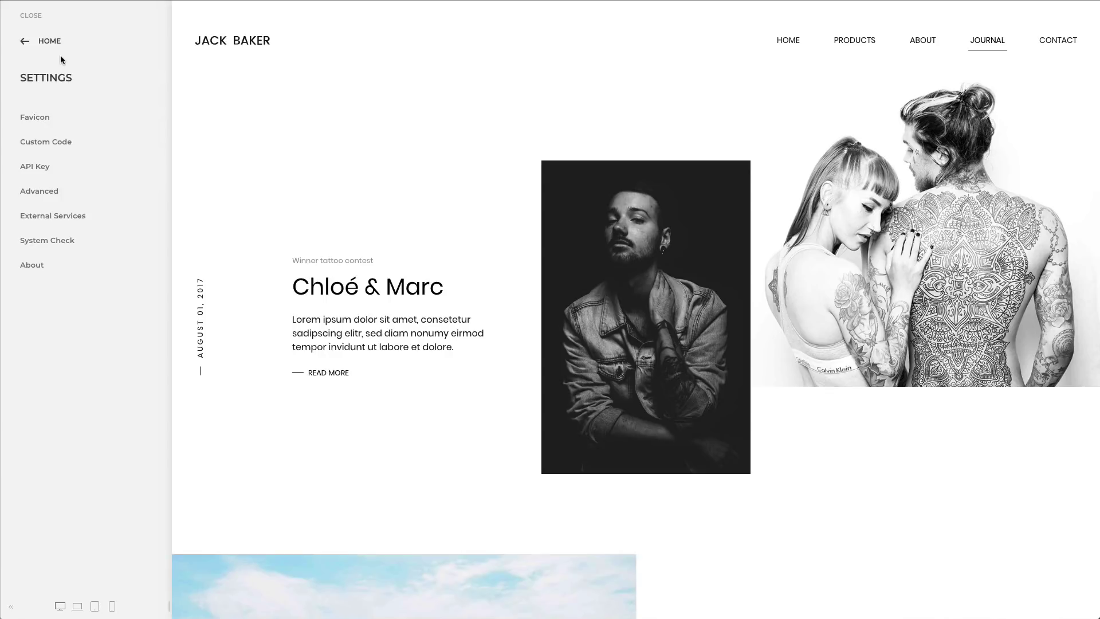
Look through the Advanced settings, then bring up External Services
left_click(77, 199)
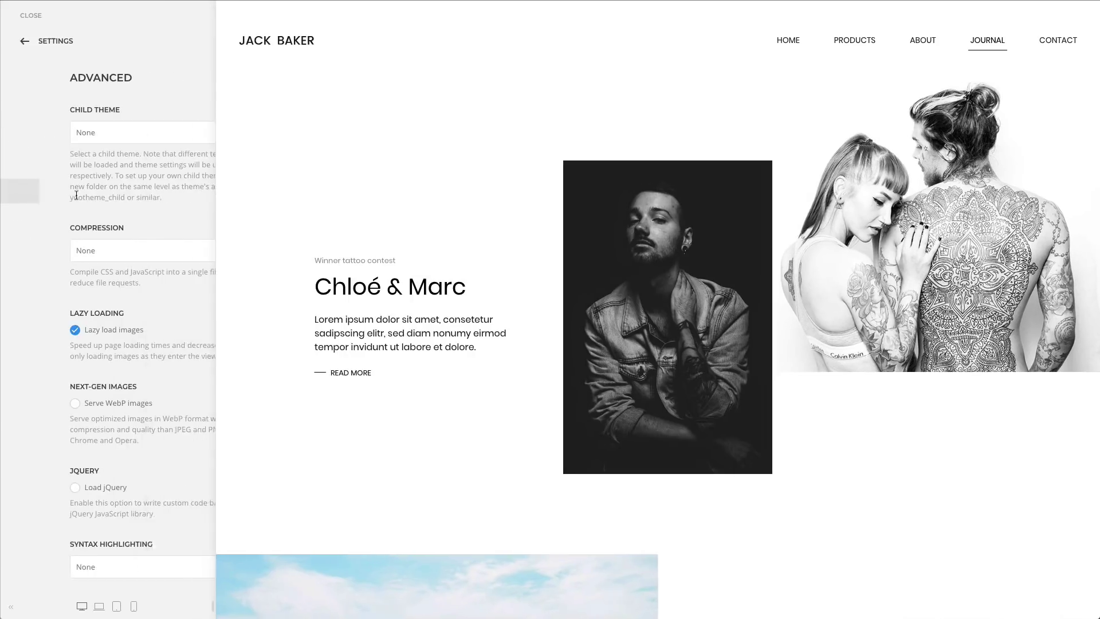
scroll(206, 197, "down", 6)
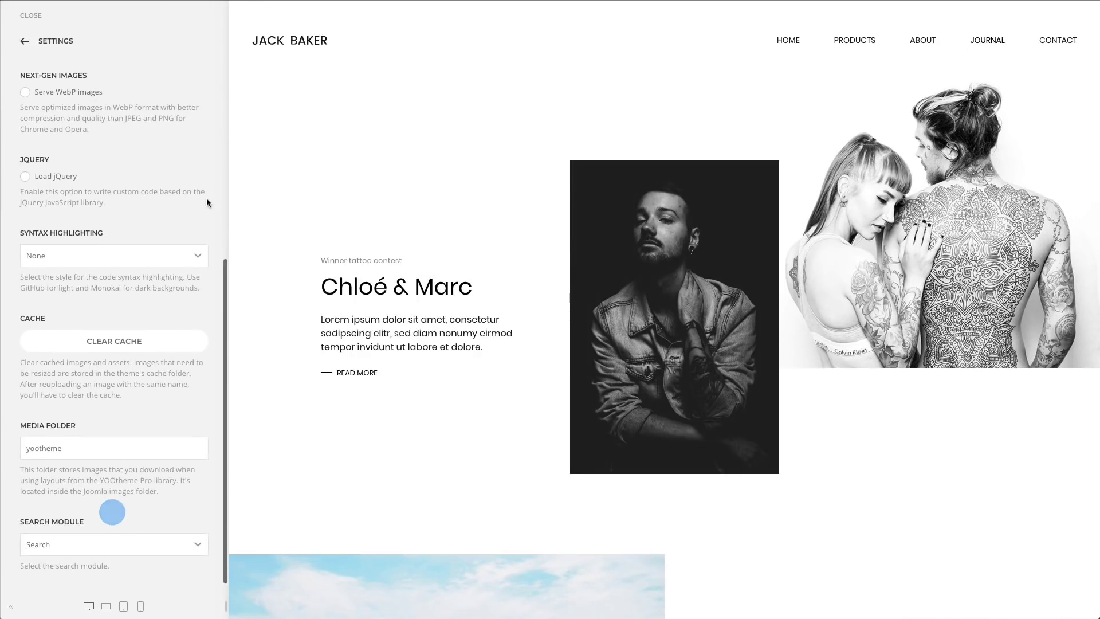
scroll(206, 198, "up", 6)
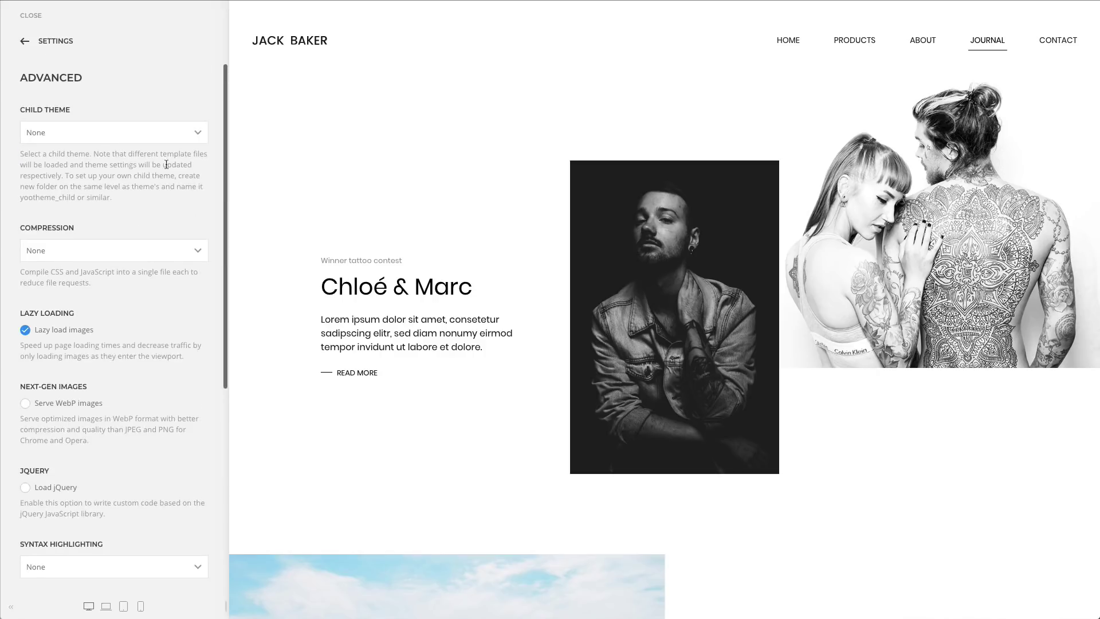
left_click(61, 47)
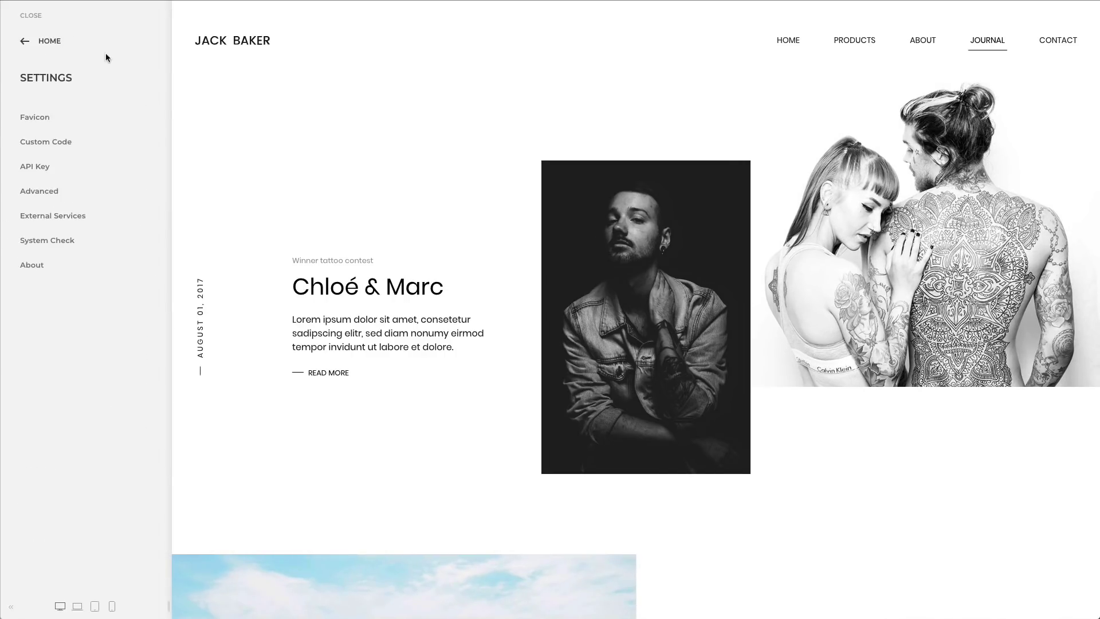
left_click(130, 216)
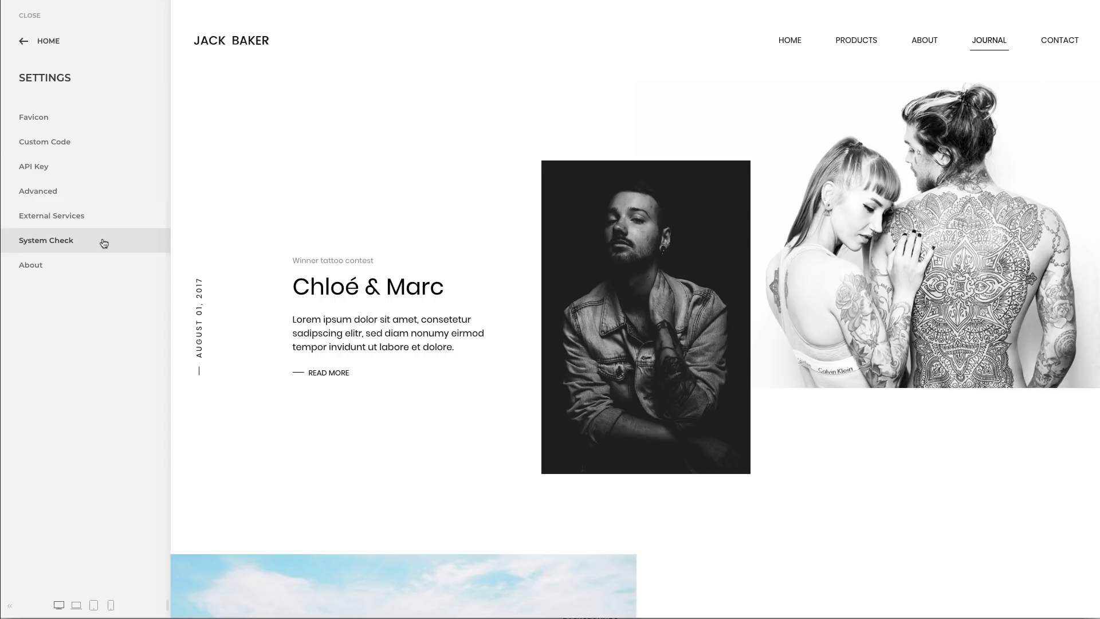
View the System Check report, reload the customizer with F5, and reopen System Check
left_click(104, 244)
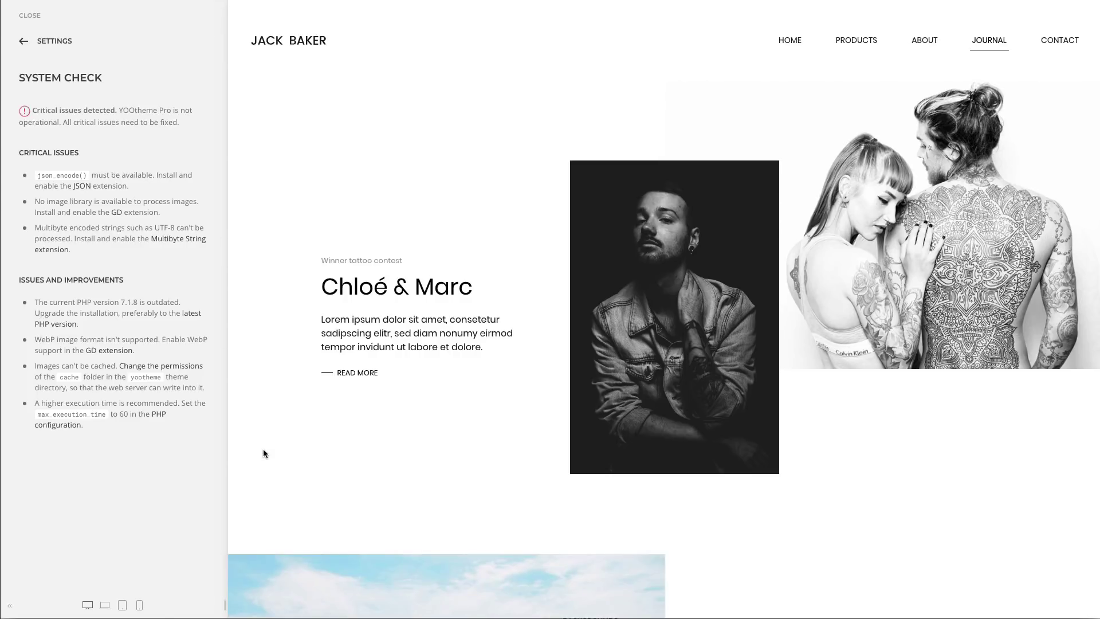
key("F5")
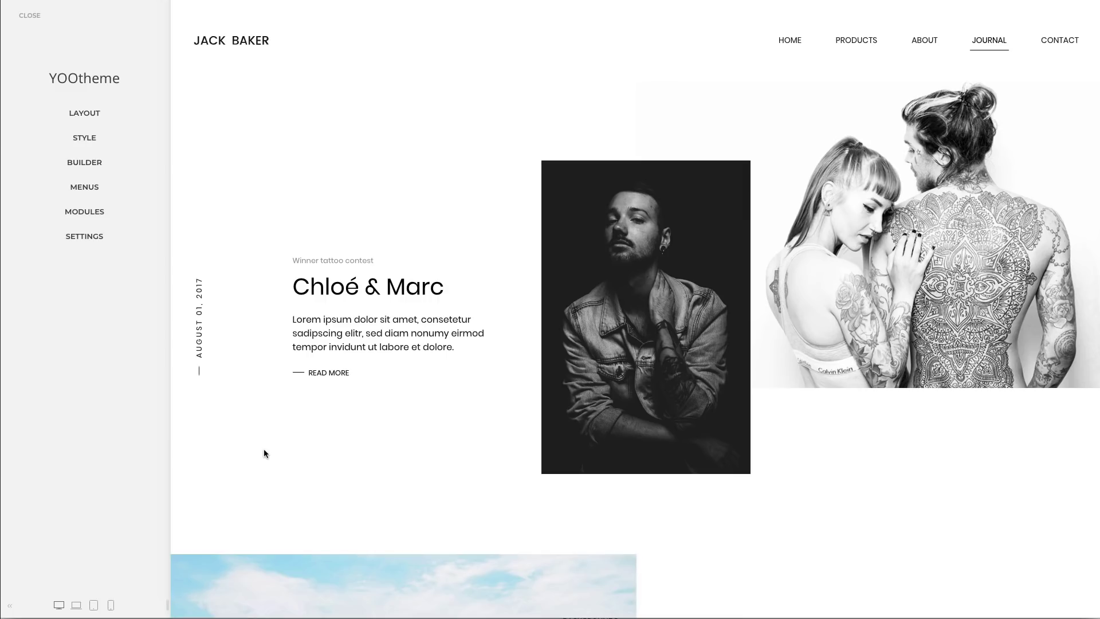
left_click(120, 248)
left_click(120, 248)
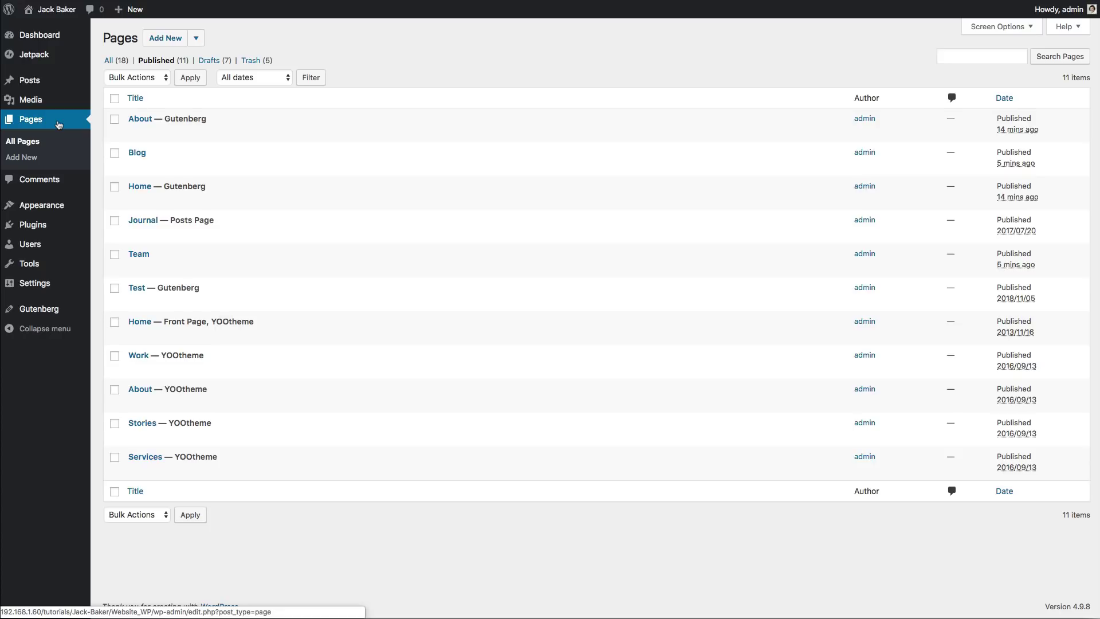
left_click(135, 122)
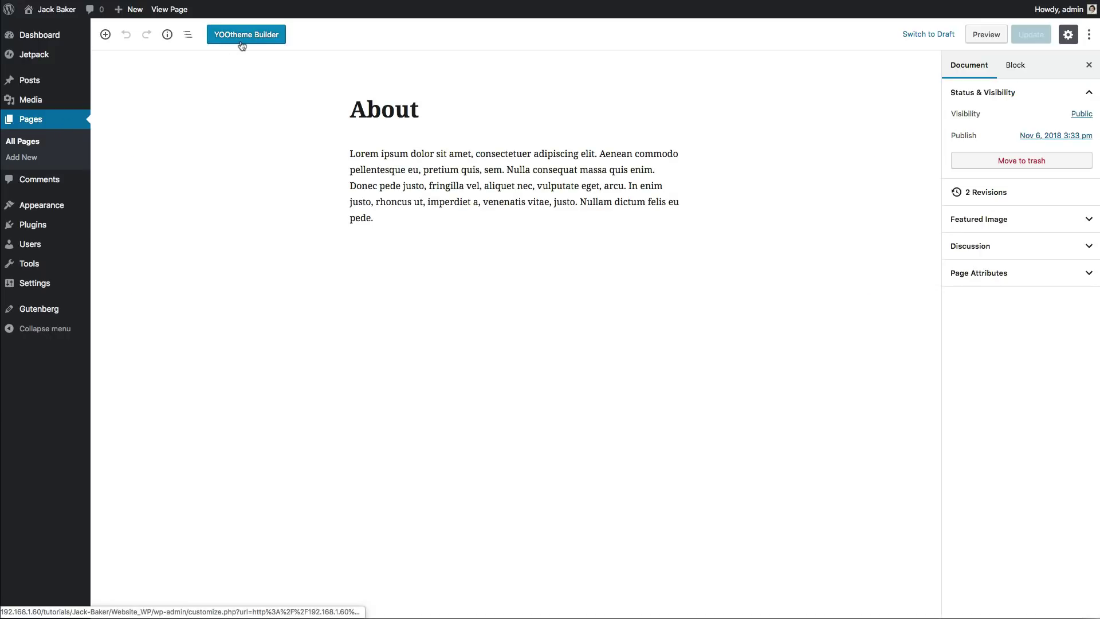
left_click(46, 123)
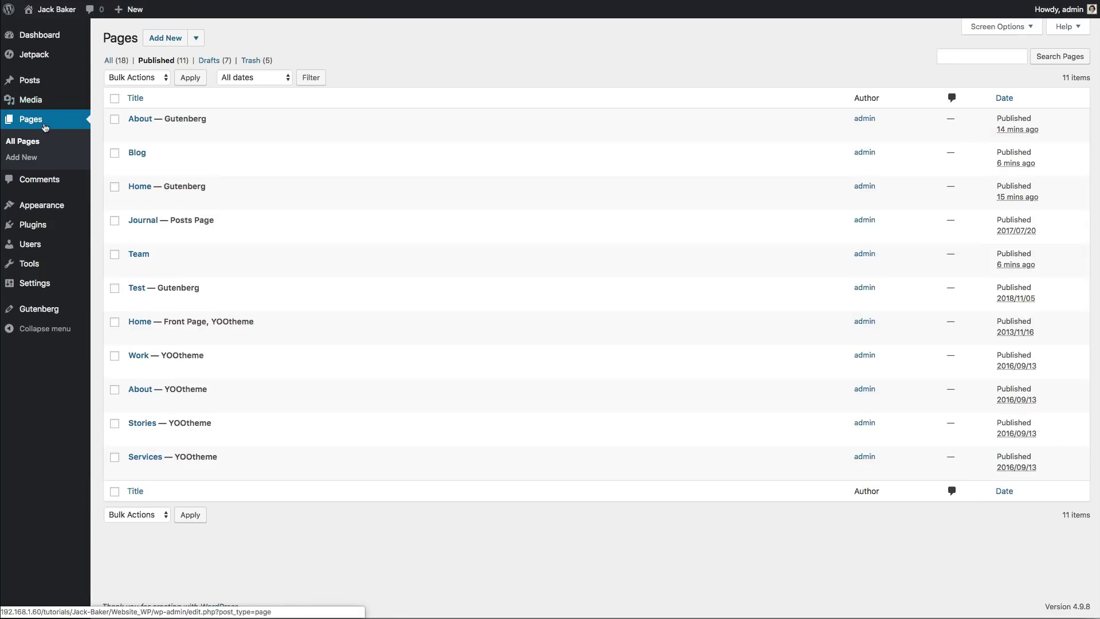
Create a new YOOtheme page whose builder layout holds a Text element, and save it
left_click(196, 38)
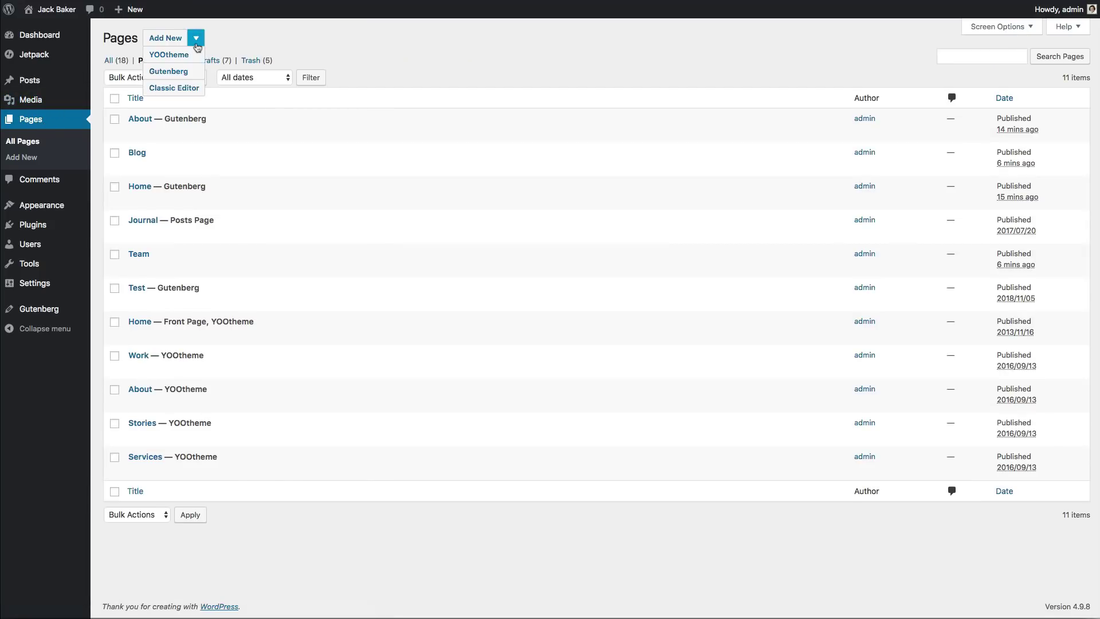
left_click(196, 57)
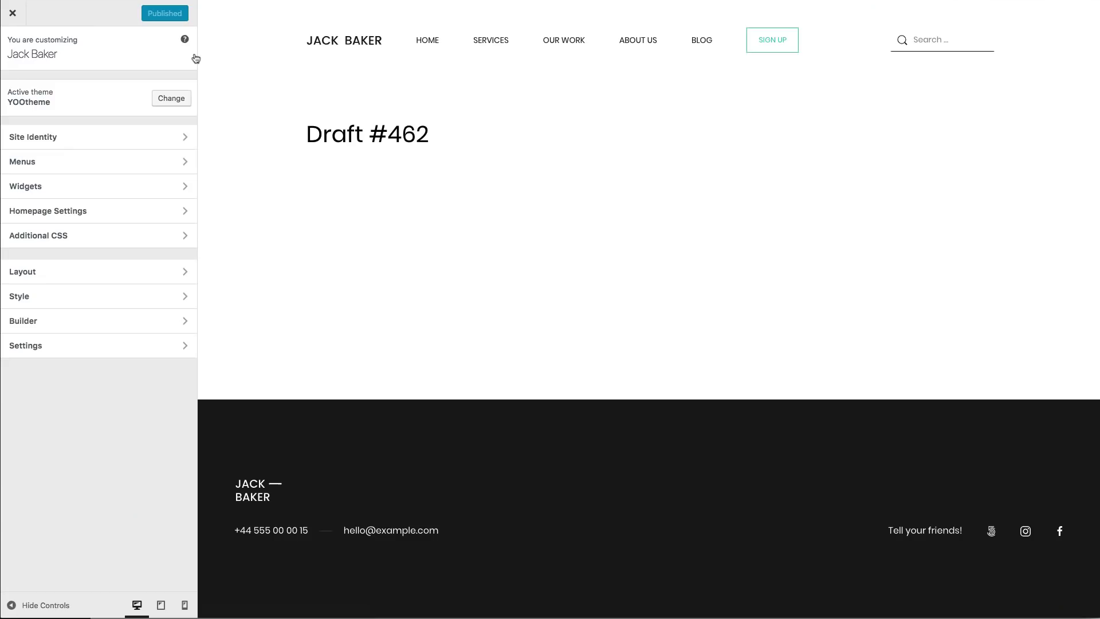
left_click(165, 321)
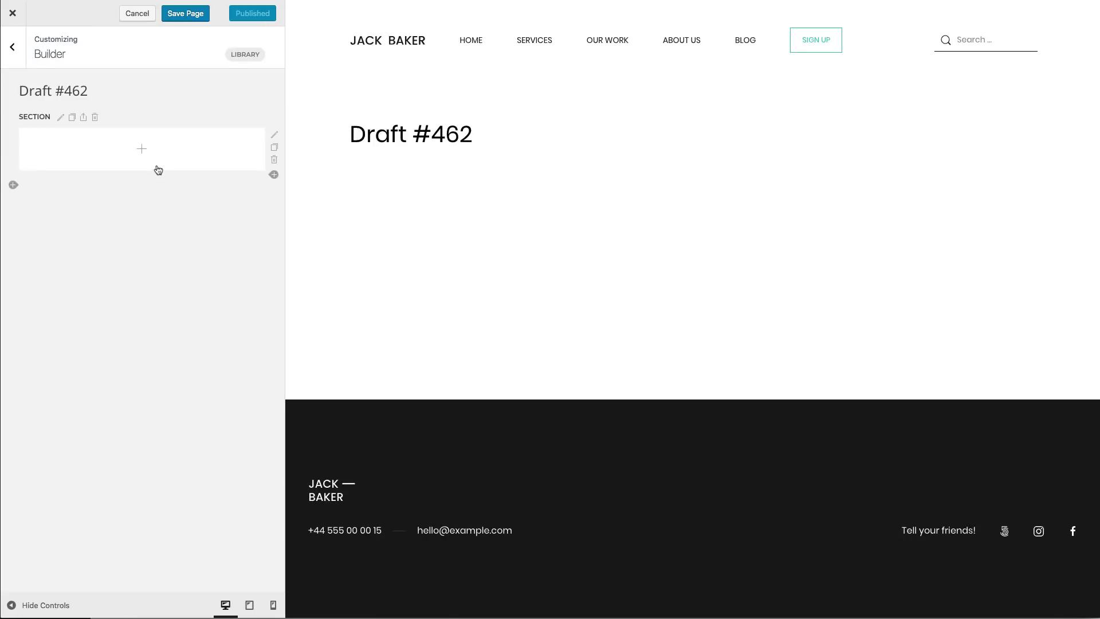
left_click(158, 161)
left_click(157, 168)
left_click(512, 379)
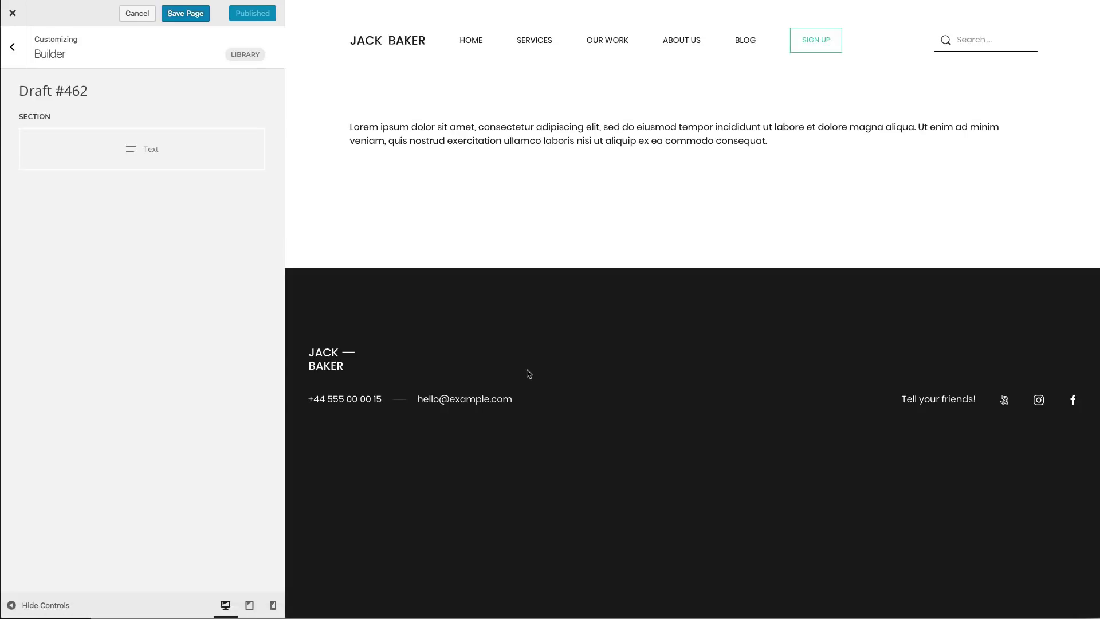
left_click(193, 18)
Title the page 'My Page' and publish it
left_click(12, 13)
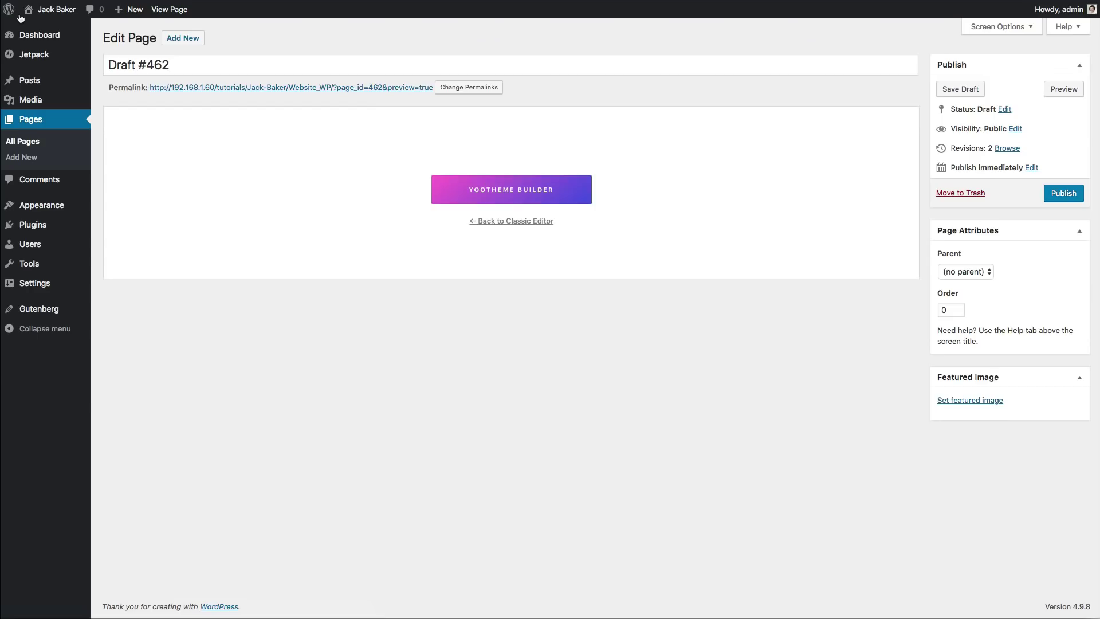
triple_click(189, 64)
type("My Page")
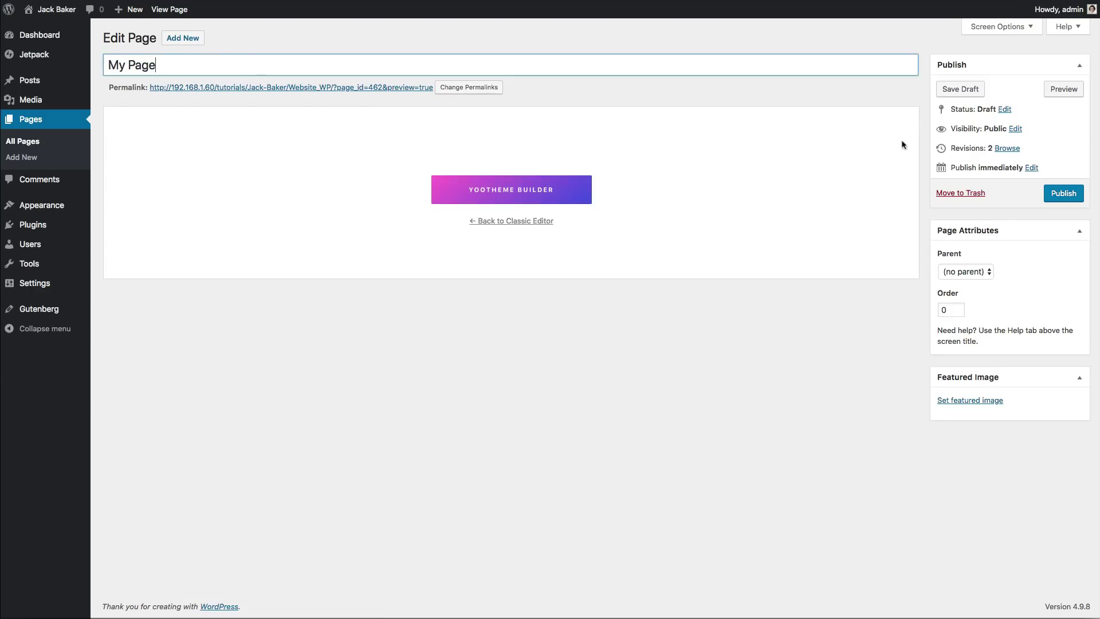
left_click(1053, 192)
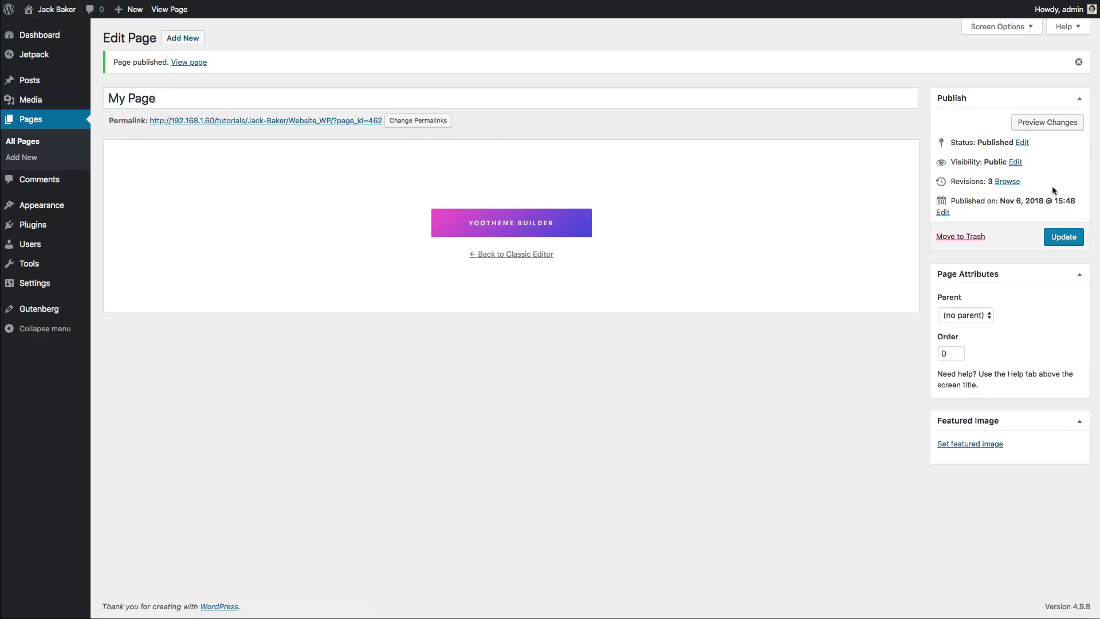